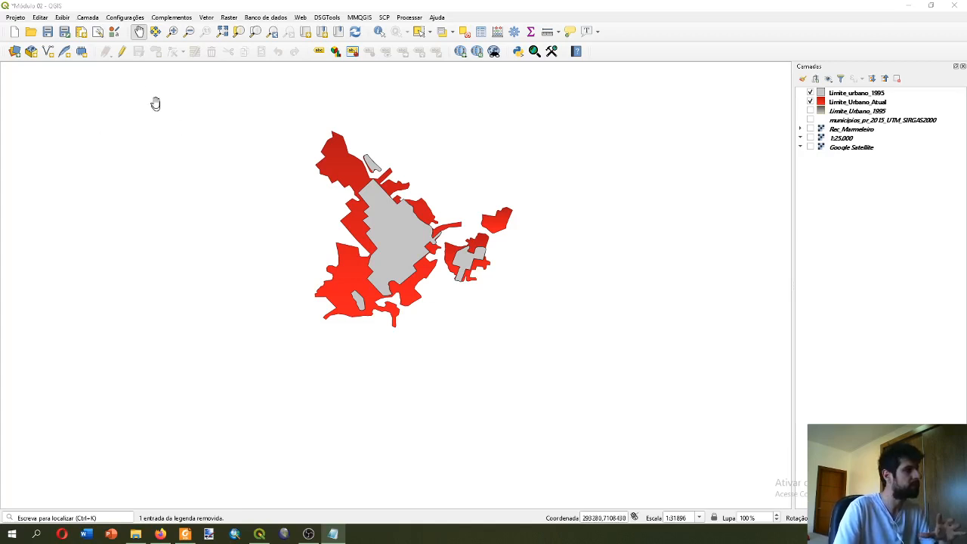
# Open the existing print layout "Módulo 03" from the project's layout manager
pyautogui.click(202, 6)
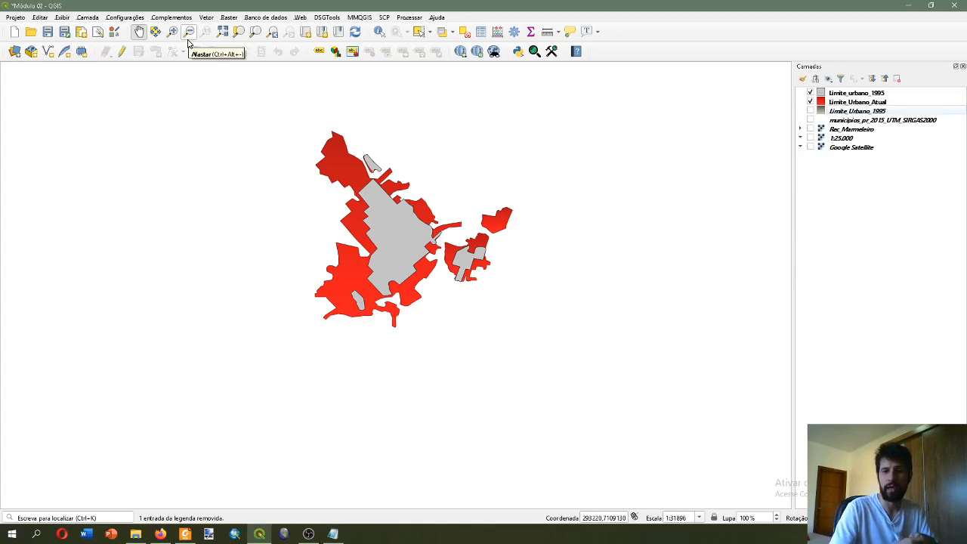
pyautogui.click(18, 20)
pyautogui.click(72, 216)
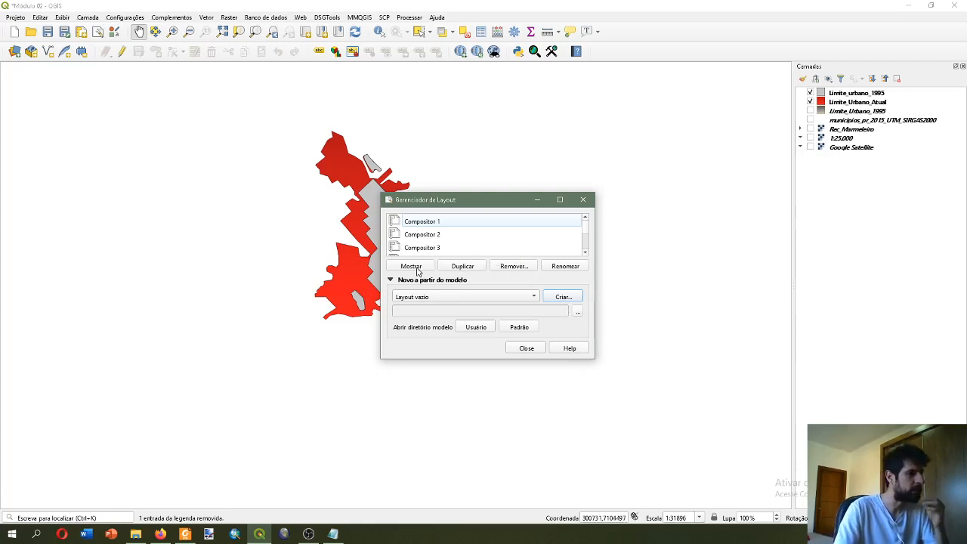
pyautogui.click(434, 253)
pyautogui.scroll(-1, 434, 251)
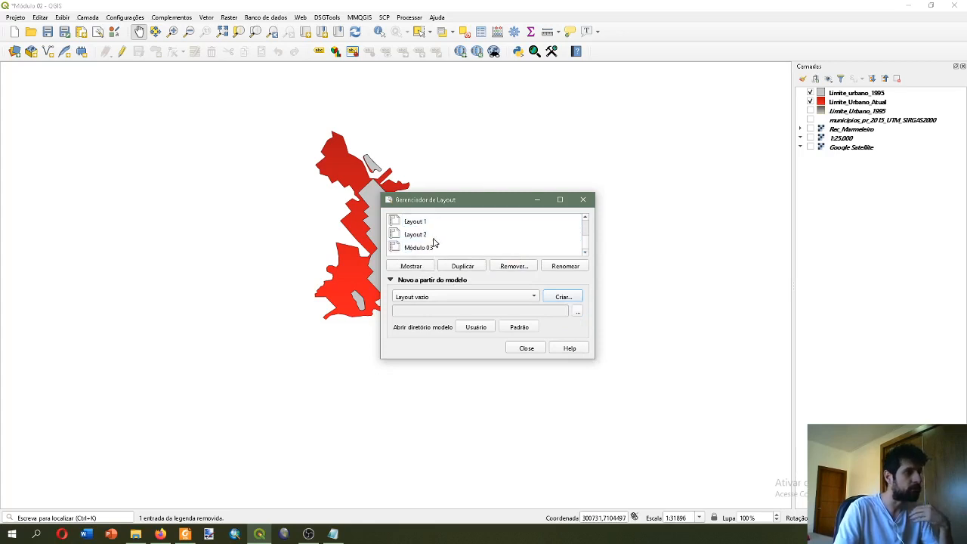
pyautogui.click(433, 249)
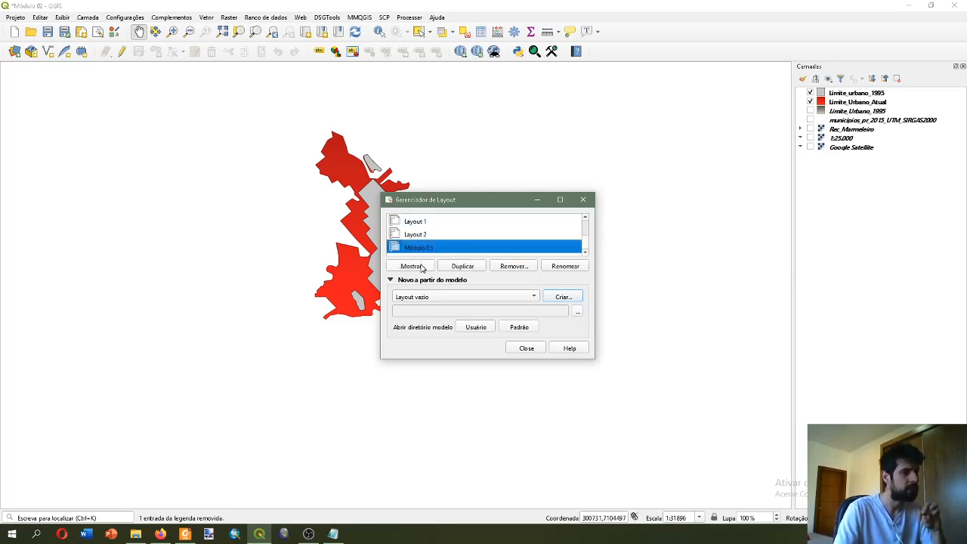
pyautogui.click(424, 268)
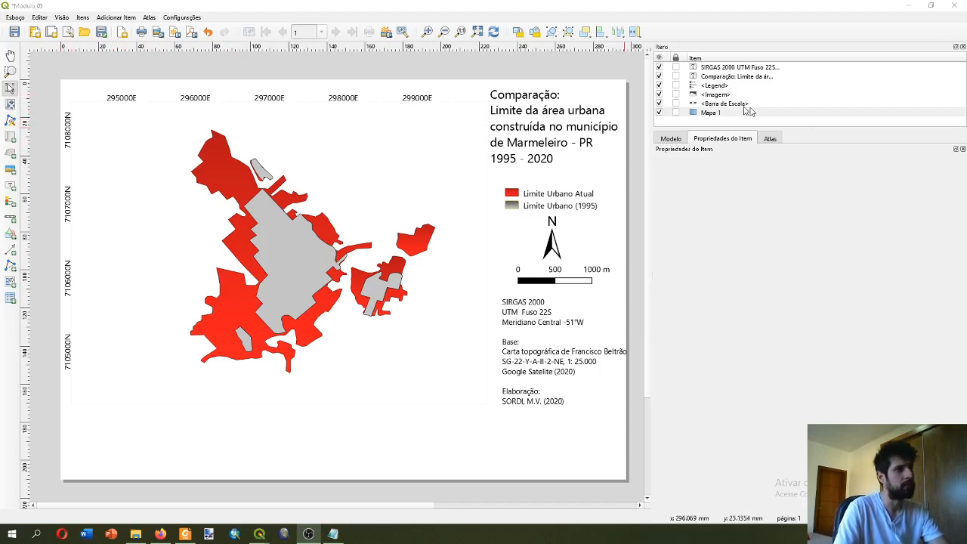
# Select the main map item in the layout and open the properties of its Grade 1 grid
pyautogui.click(341, 102)
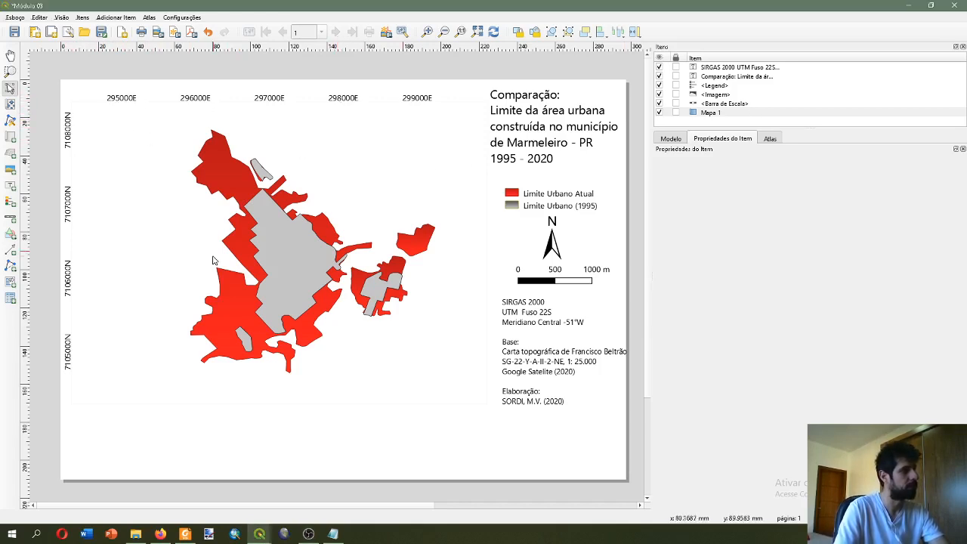
pyautogui.click(326, 146)
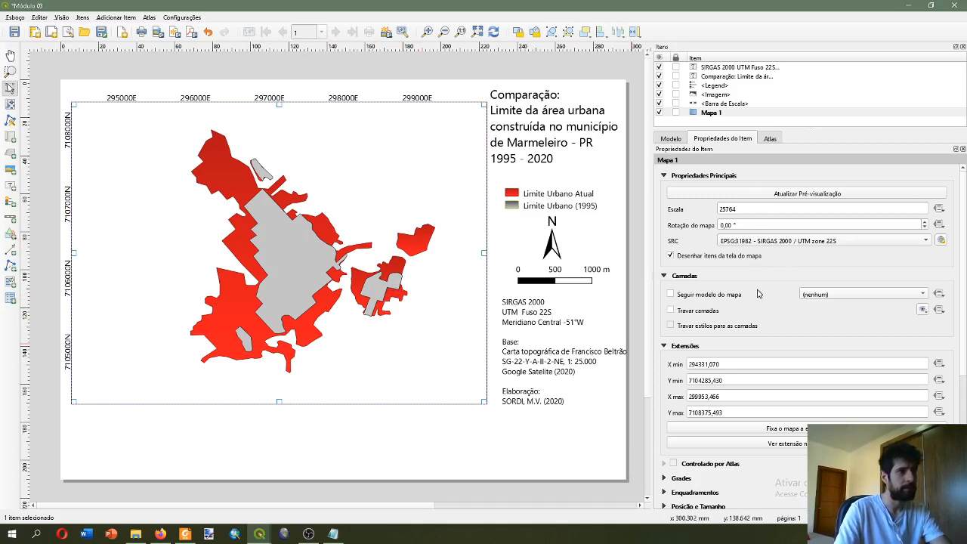
pyautogui.click(667, 479)
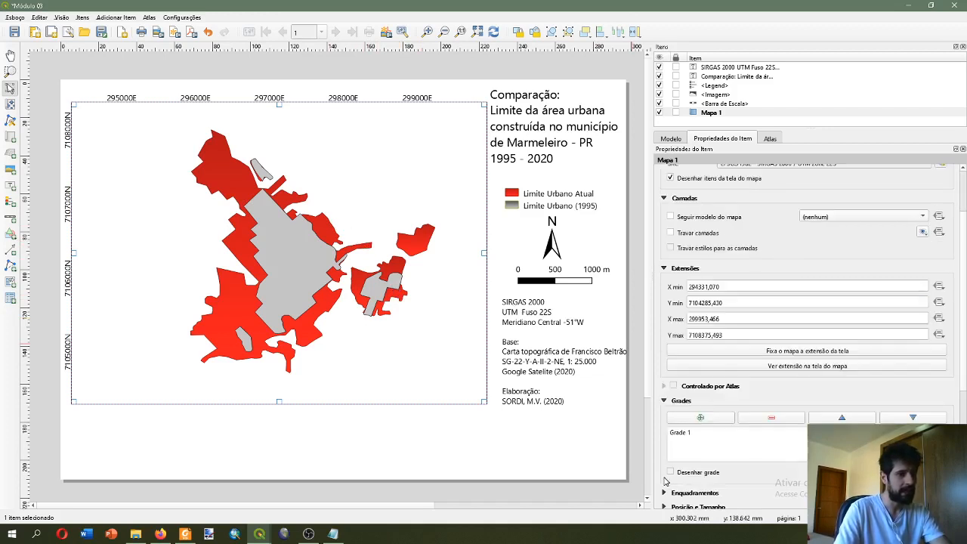
pyautogui.click(714, 435)
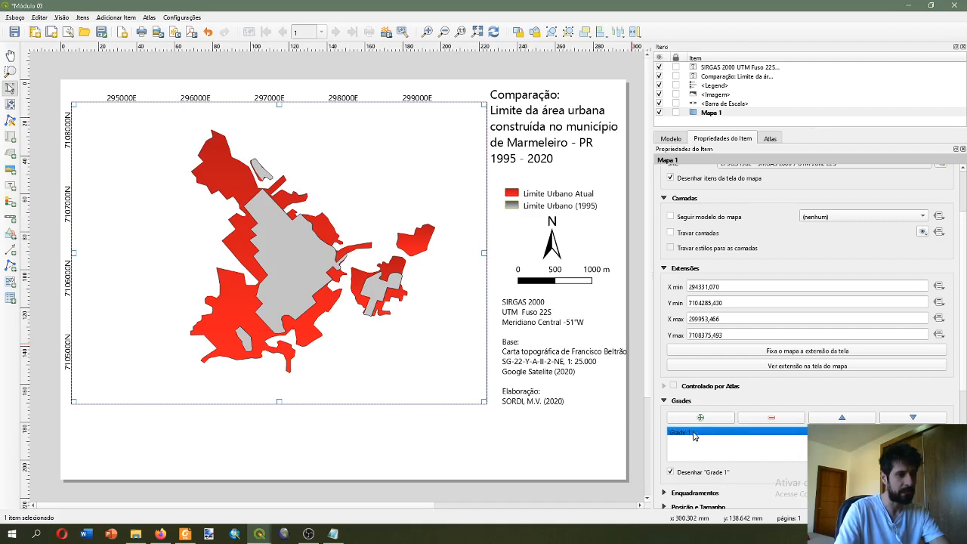
pyautogui.click(875, 473)
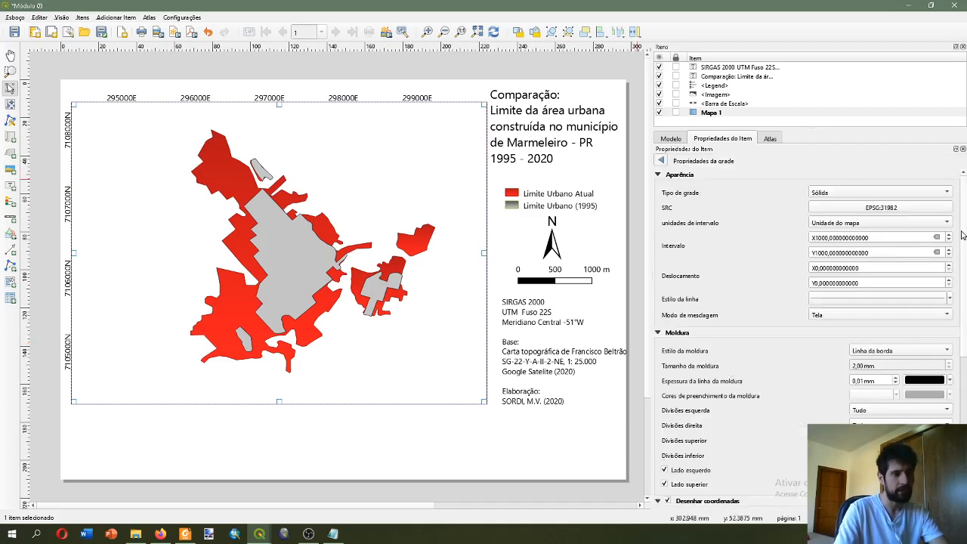
# Try the Decimal format for the grid coordinates and return to Decimal com sufixo
pyautogui.moveTo(964, 235); pyautogui.dragTo(965, 332)
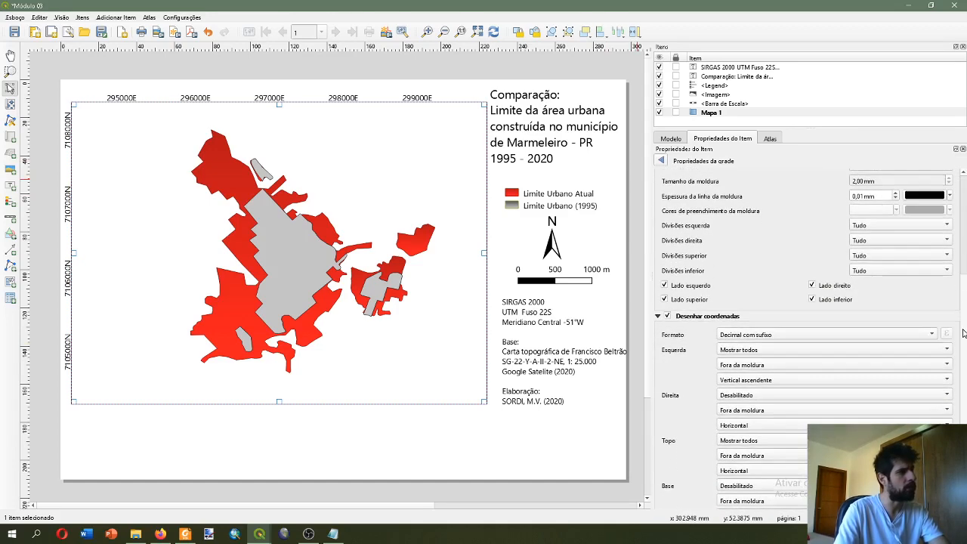
pyautogui.click(896, 338)
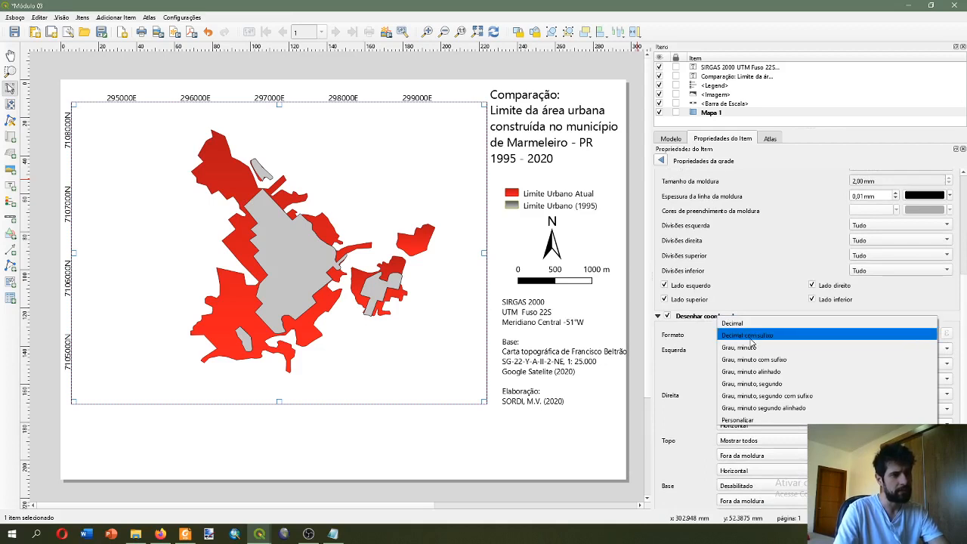
pyautogui.click(750, 325)
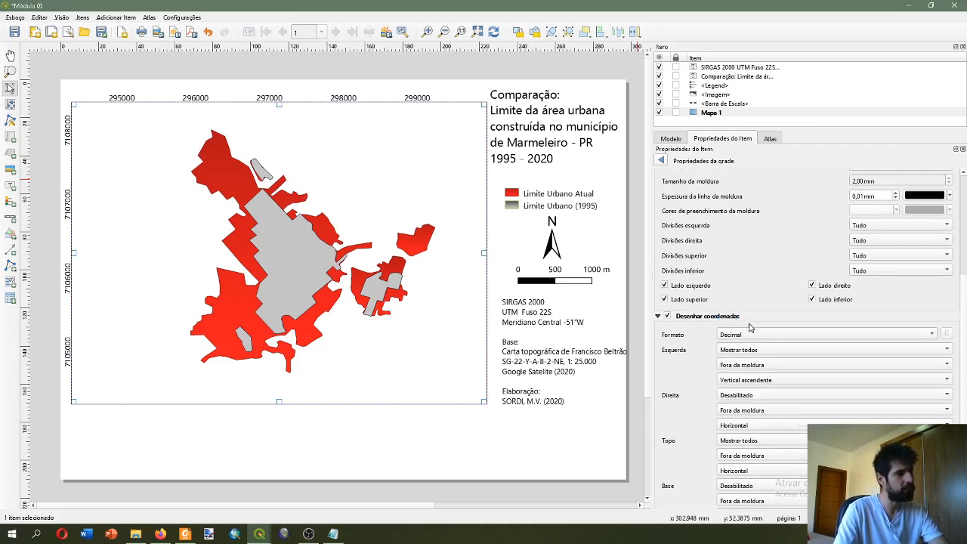
pyautogui.click(826, 338)
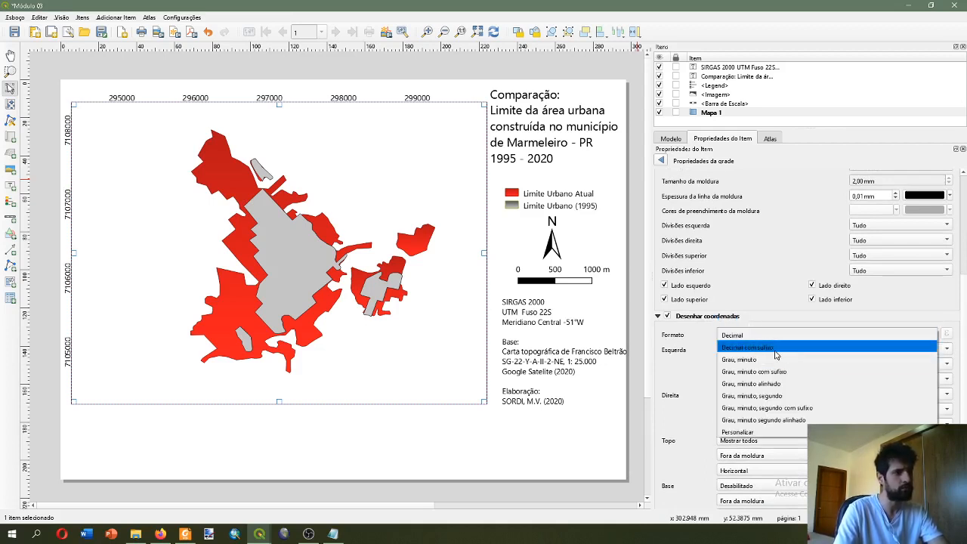
pyautogui.click(827, 339)
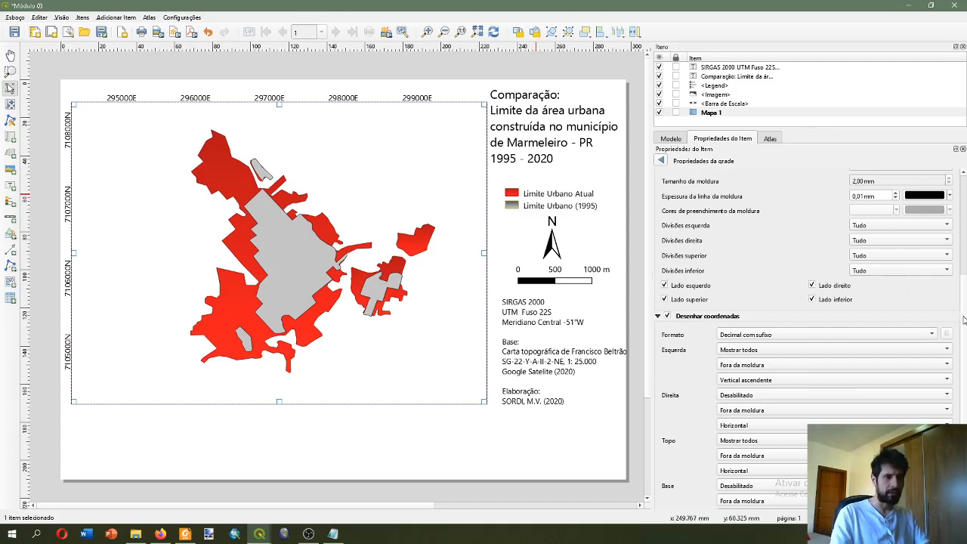
# Try a coordinate precision of 3 for the grid labels and set it back to 0
pyautogui.scroll(-5, 957, 325)
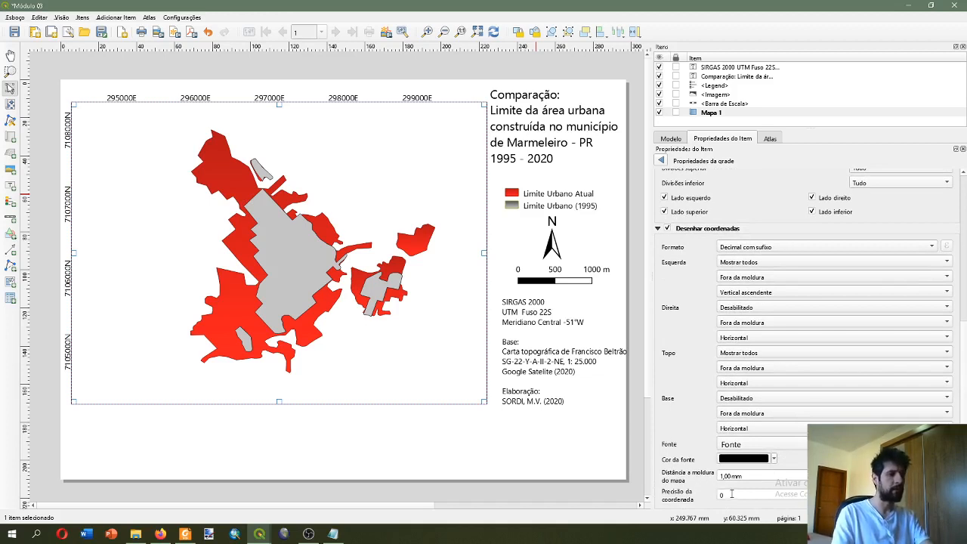
pyautogui.click(730, 495)
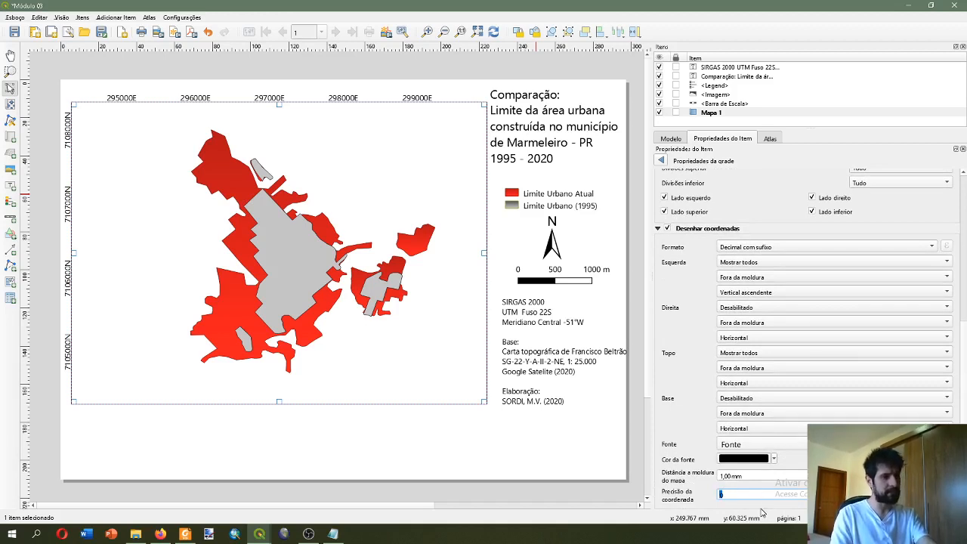
pyautogui.write('3')
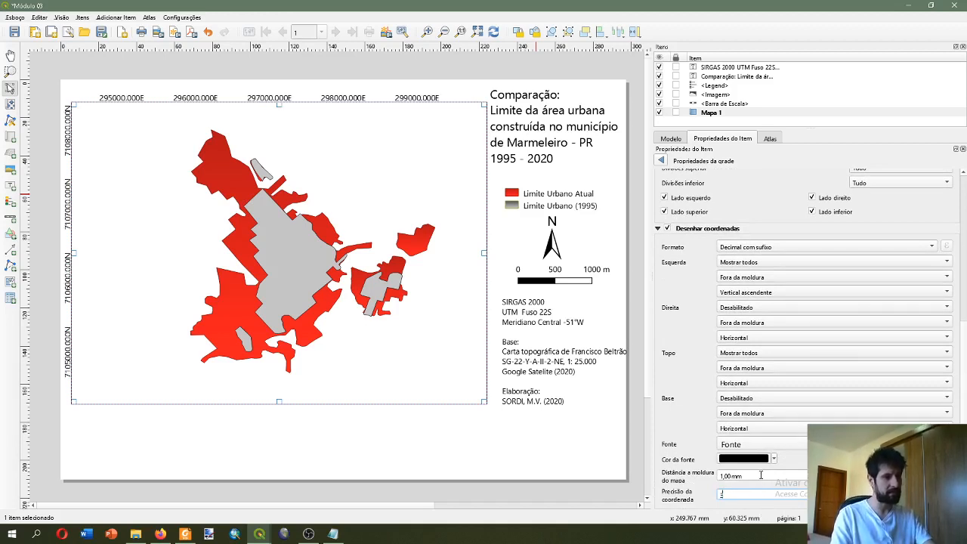
pyautogui.click(761, 475)
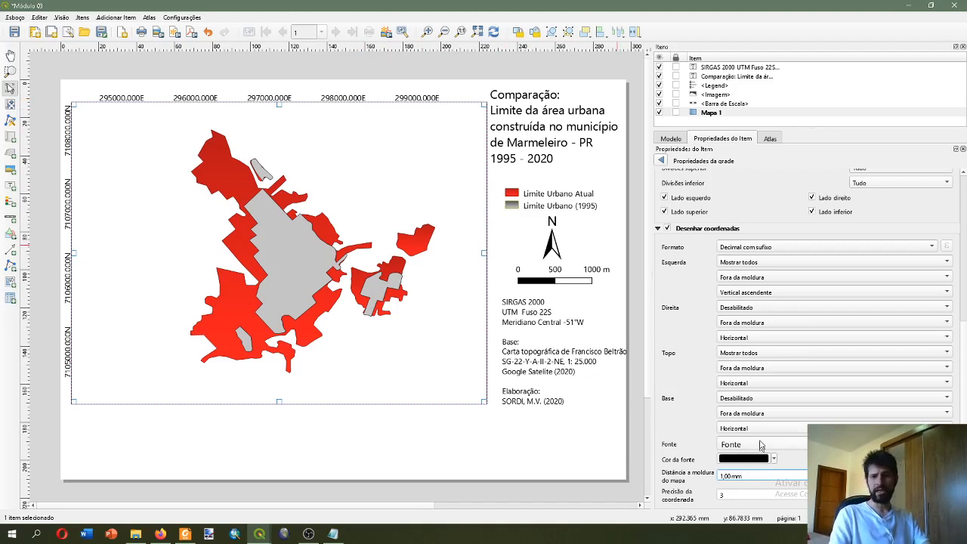
pyautogui.doubleClick(723, 492)
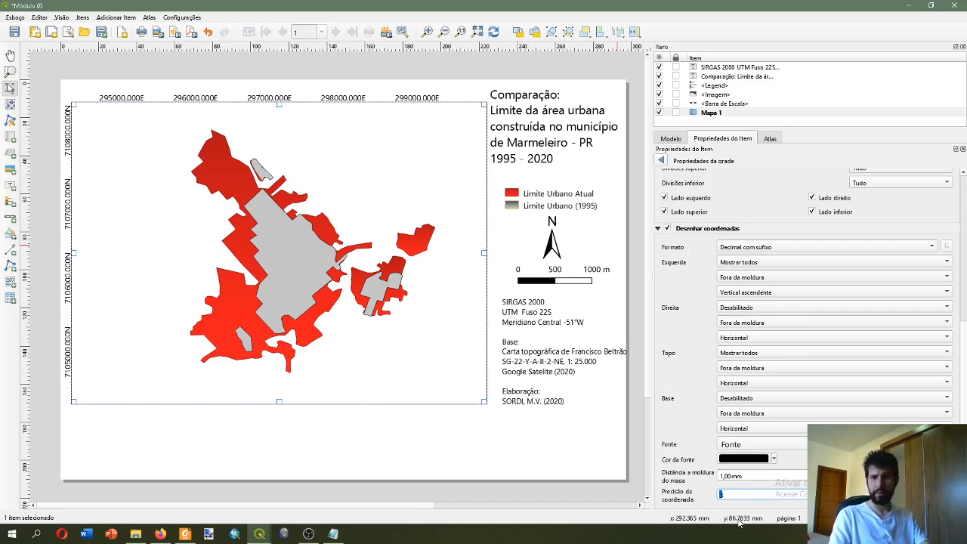
pyautogui.write('0')
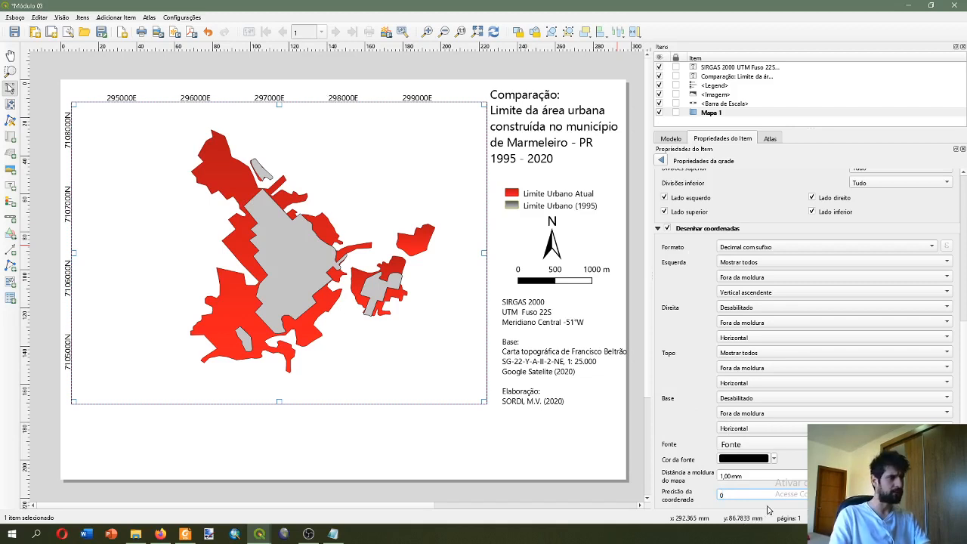
# Set the font size of the grid coordinates to 12 in the text format settings
pyautogui.click(785, 445)
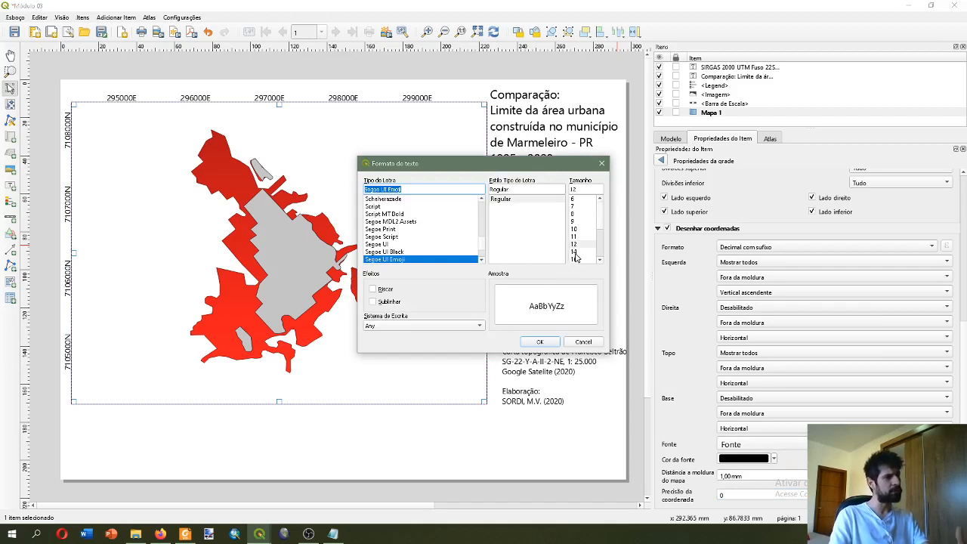
pyautogui.click(575, 253)
pyautogui.click(578, 245)
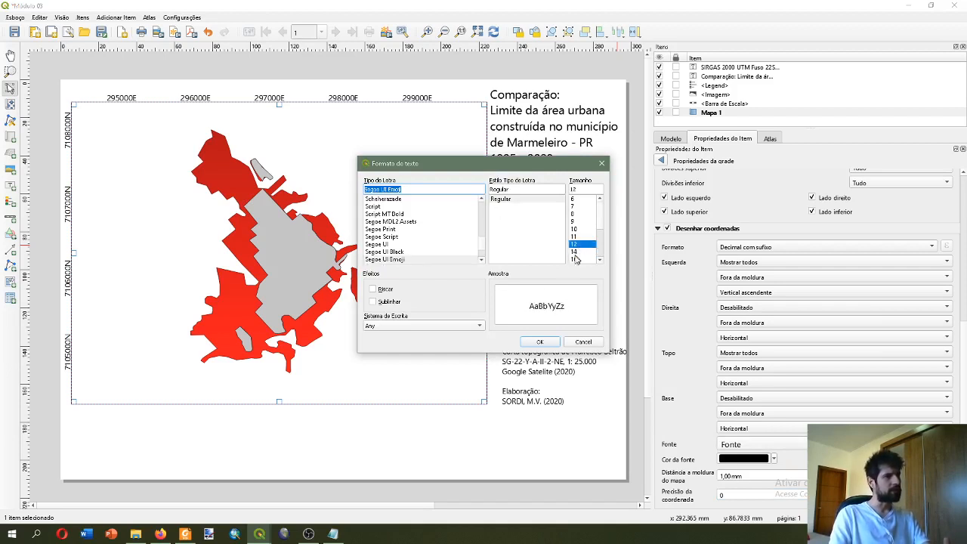
pyautogui.click(540, 341)
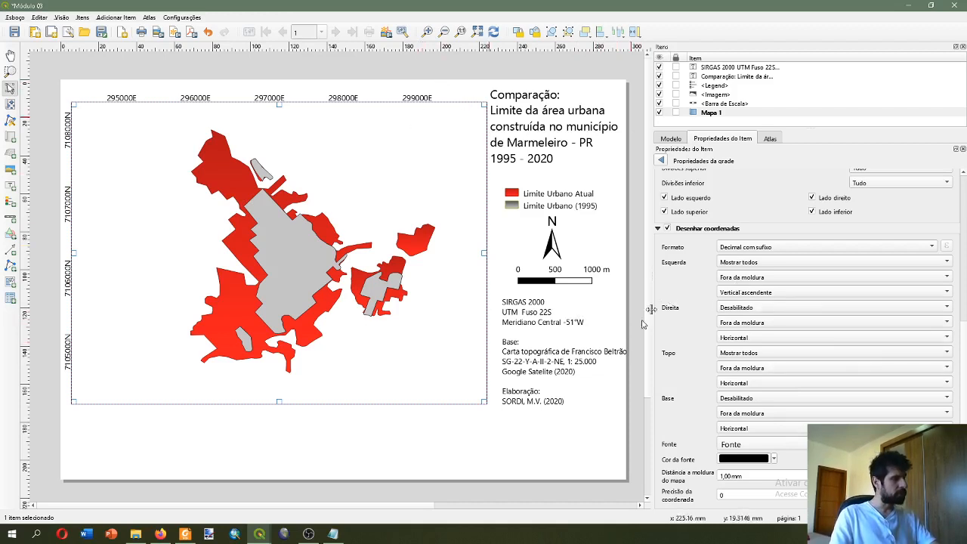
# Deselect the map, select it again and reopen the properties of its Grade 1 grid
pyautogui.click(618, 453)
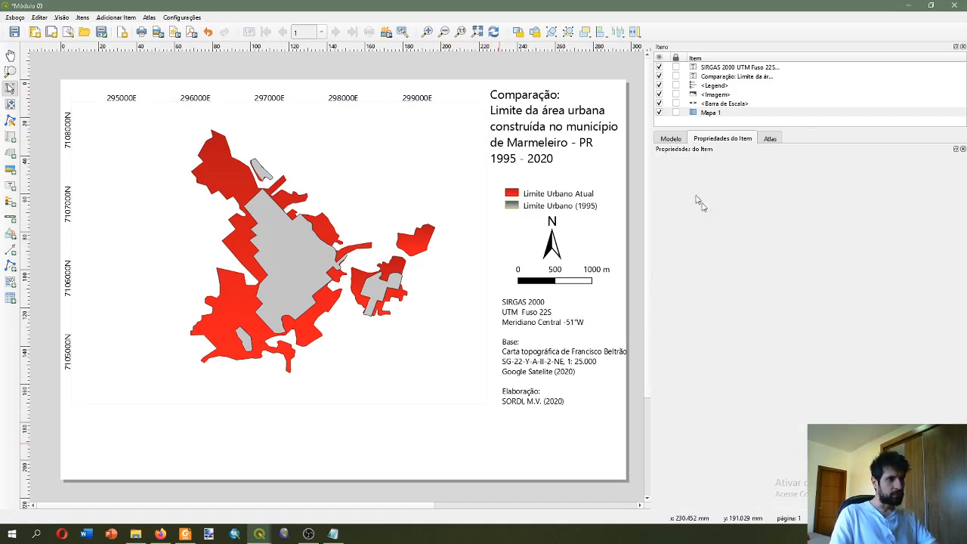
pyautogui.click(297, 175)
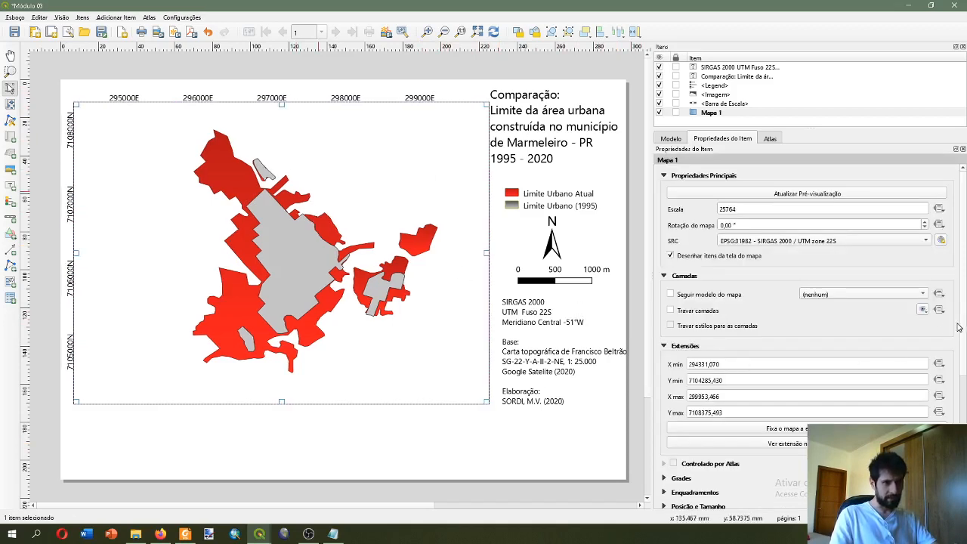
pyautogui.scroll(-3, 958, 329)
pyautogui.click(671, 394)
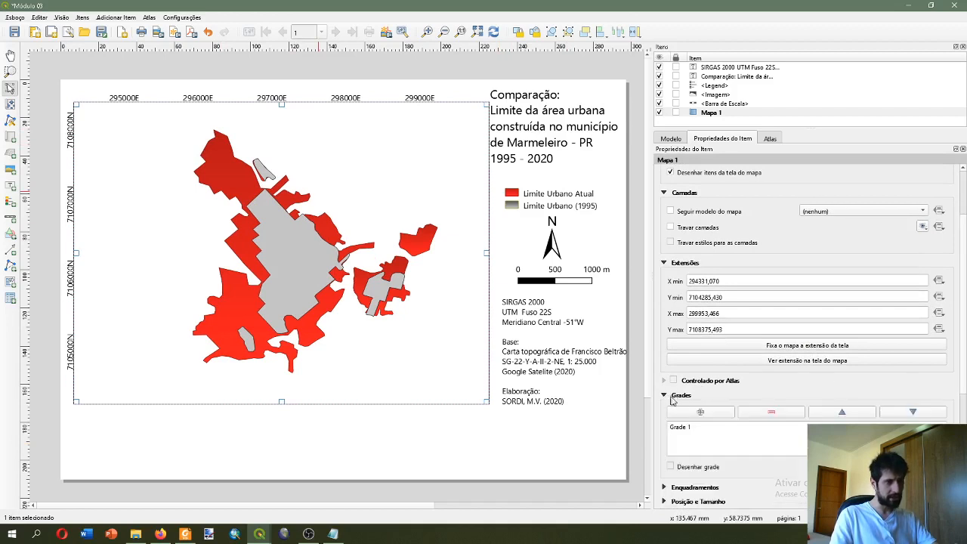
pyautogui.click(696, 429)
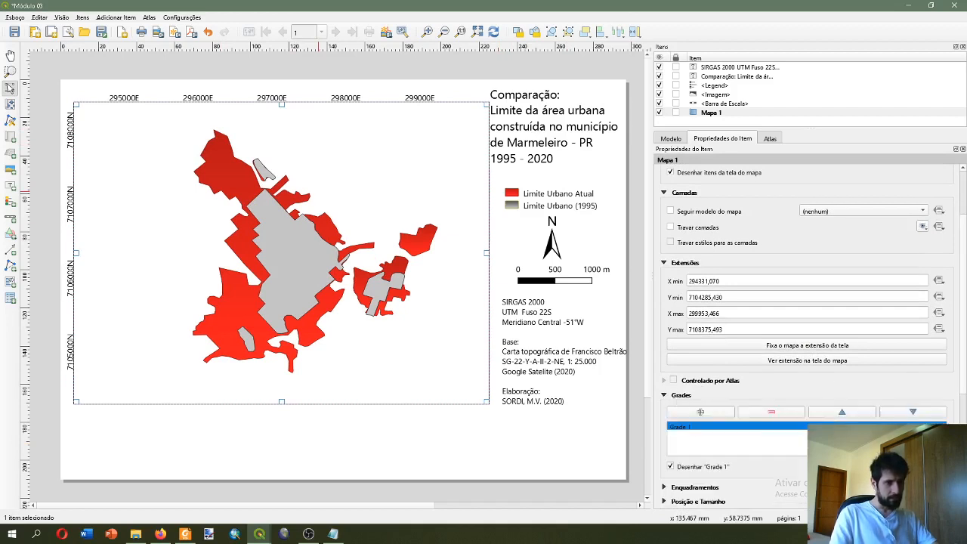
pyautogui.click(853, 466)
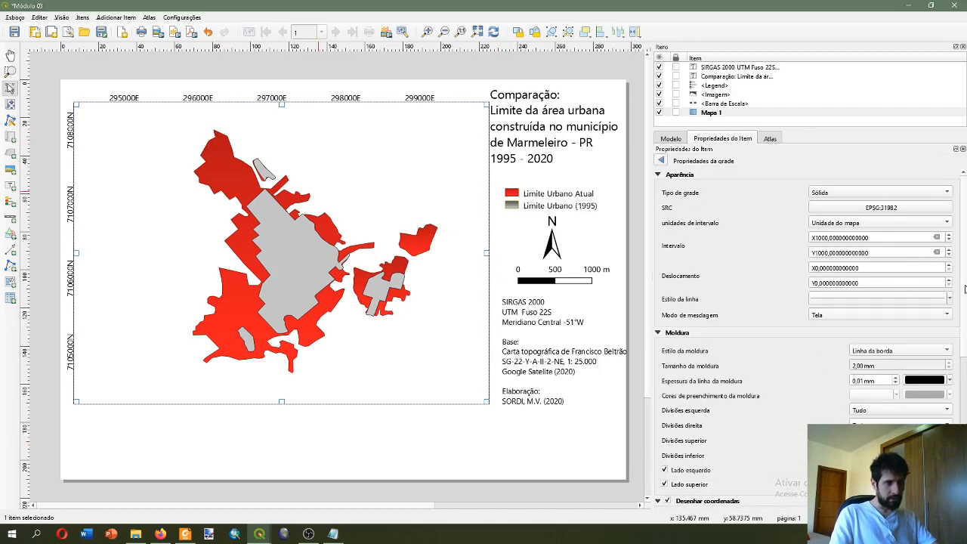
# Set the grid coordinates on the map's bottom (Base) and right (Direita) sides to Mostrar todos
pyautogui.moveTo(963, 272); pyautogui.dragTo(965, 436)
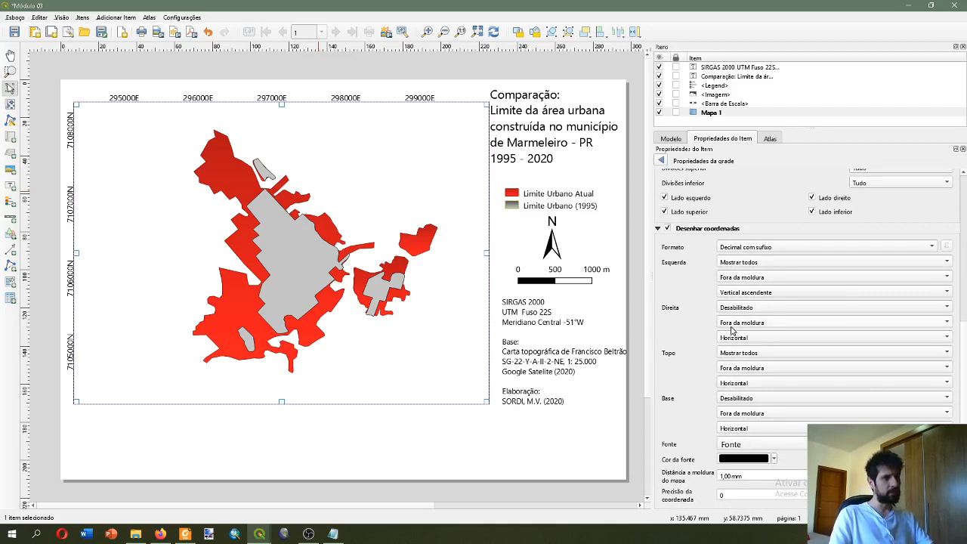
pyautogui.click(746, 400)
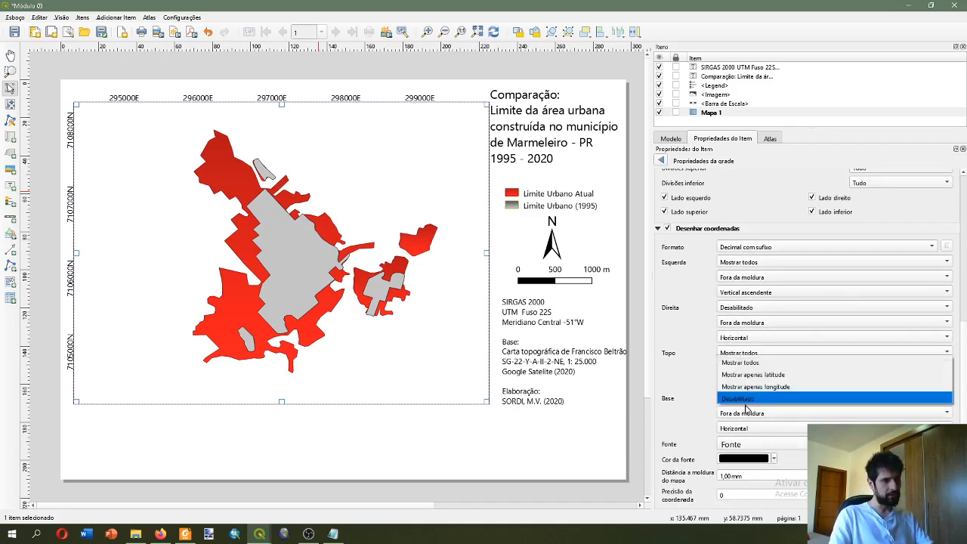
pyautogui.click(745, 364)
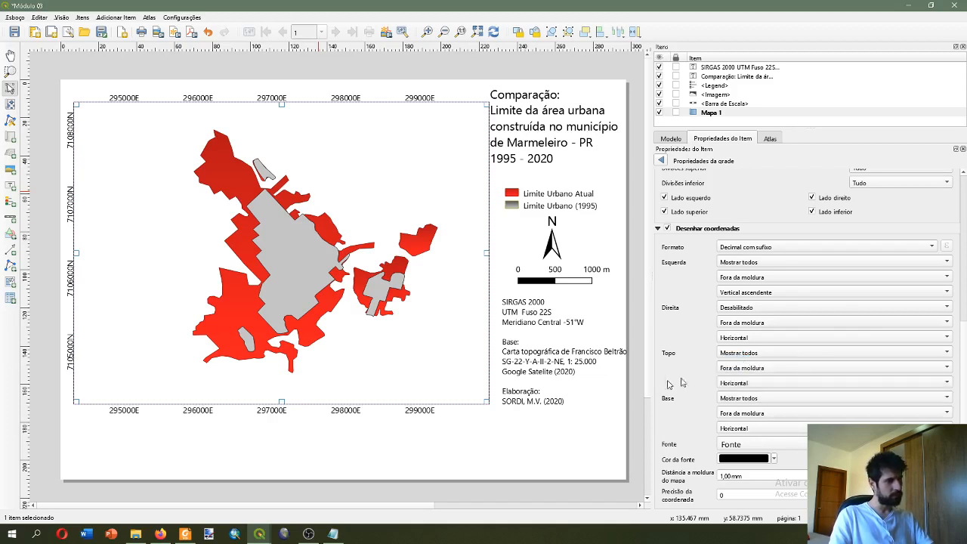
pyautogui.click(745, 310)
pyautogui.click(748, 271)
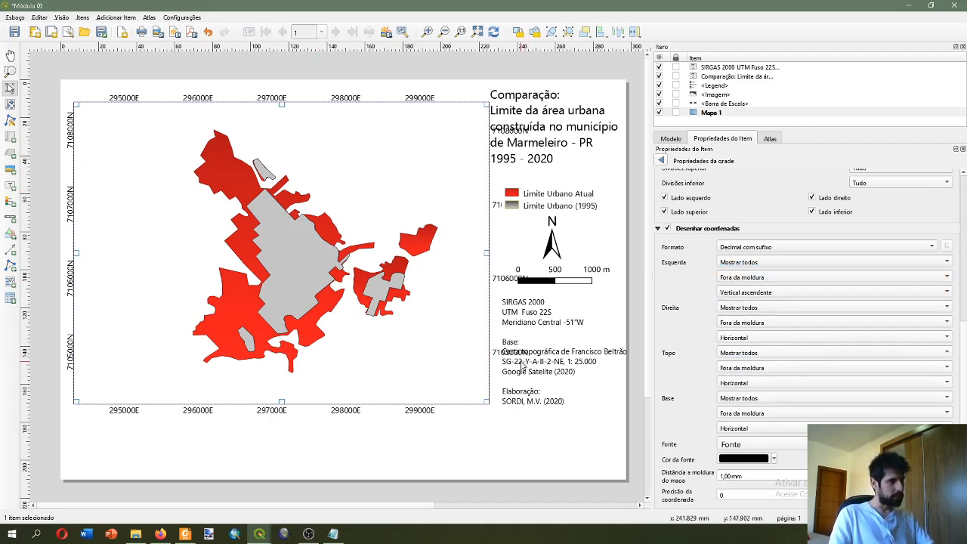
pyautogui.click(757, 352)
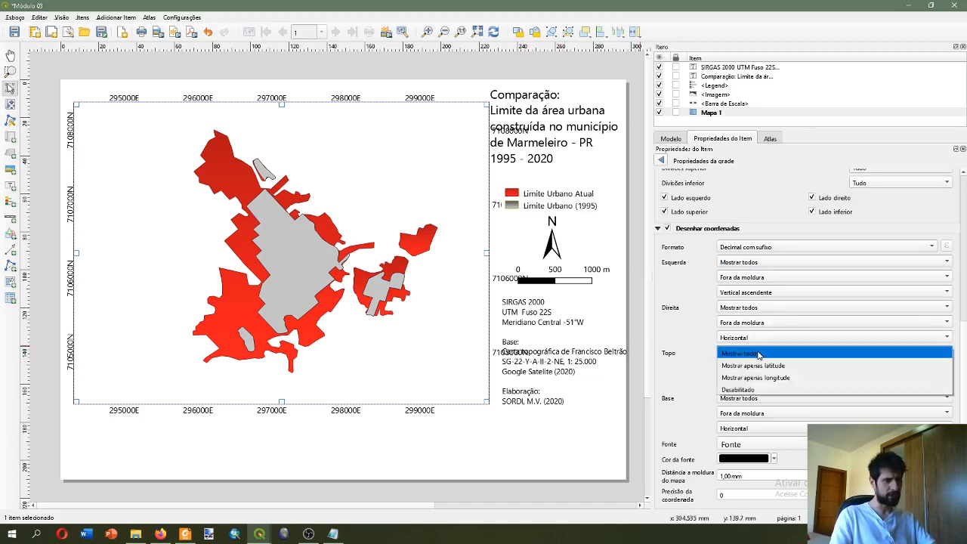
pyautogui.click(683, 342)
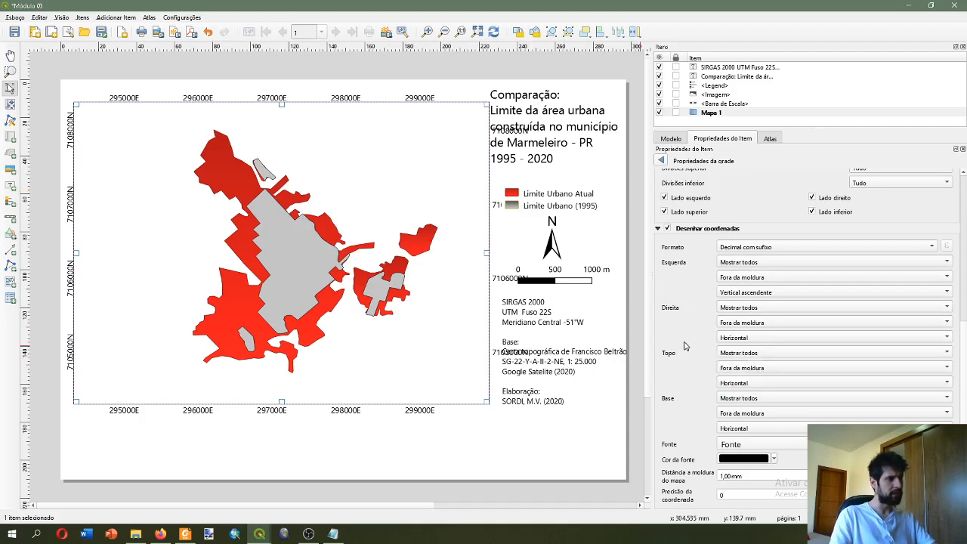
# Orient the right-side (Direita) grid coordinates as Vertical ascendente and set their display to Desabilitado
pyautogui.click(744, 338)
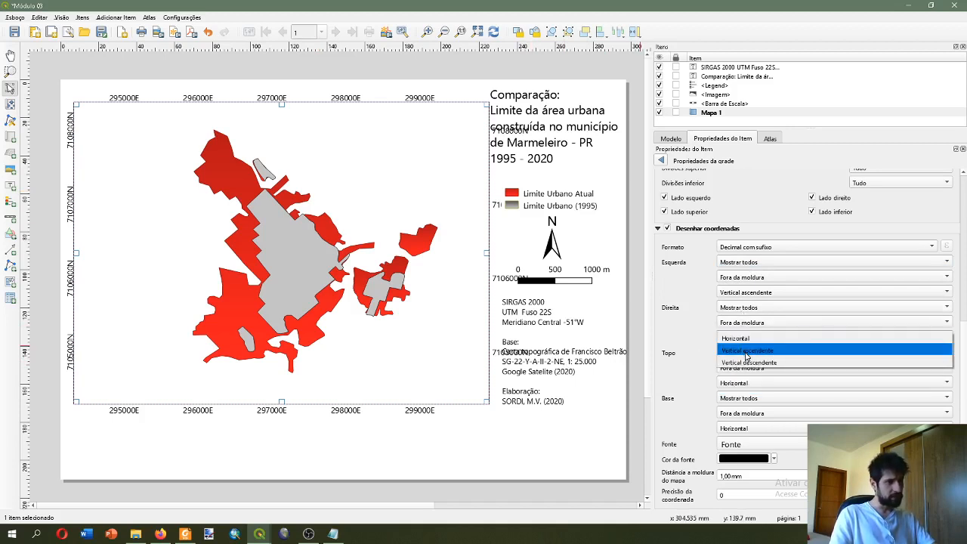
pyautogui.click(747, 350)
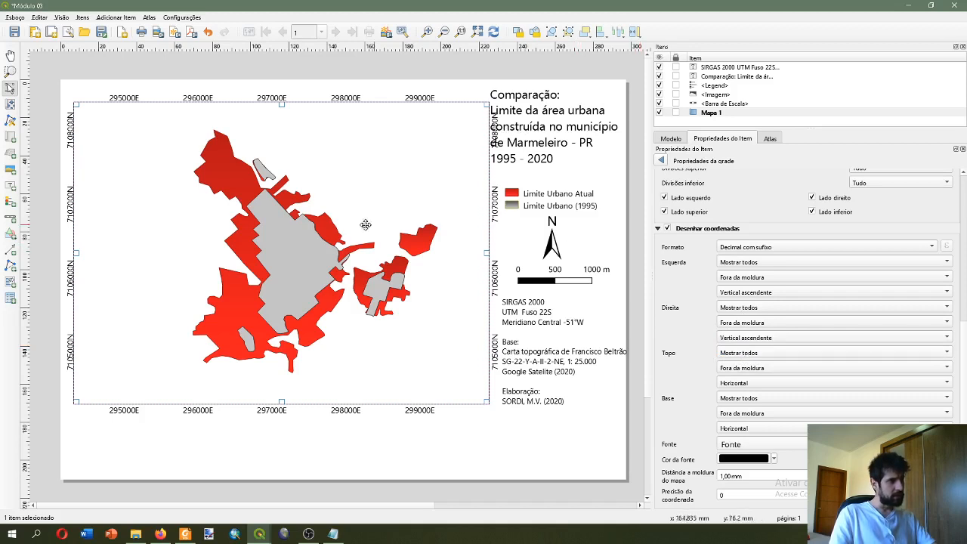
pyautogui.click(772, 340)
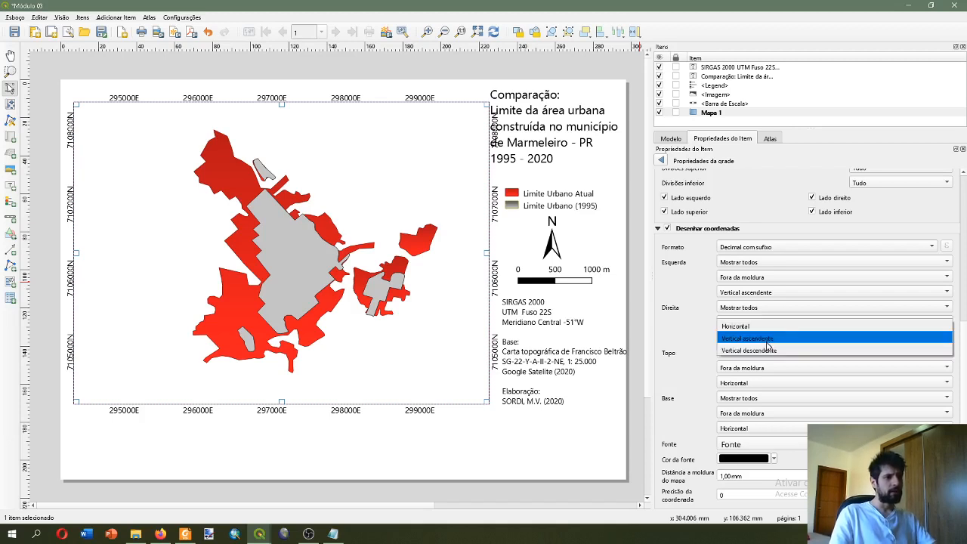
pyautogui.click(685, 338)
pyautogui.click(741, 310)
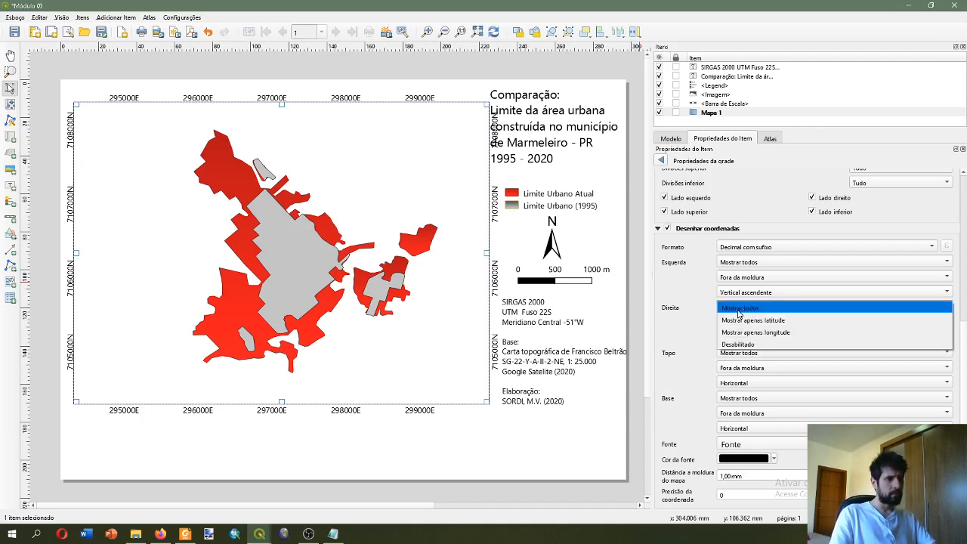
pyautogui.click(739, 344)
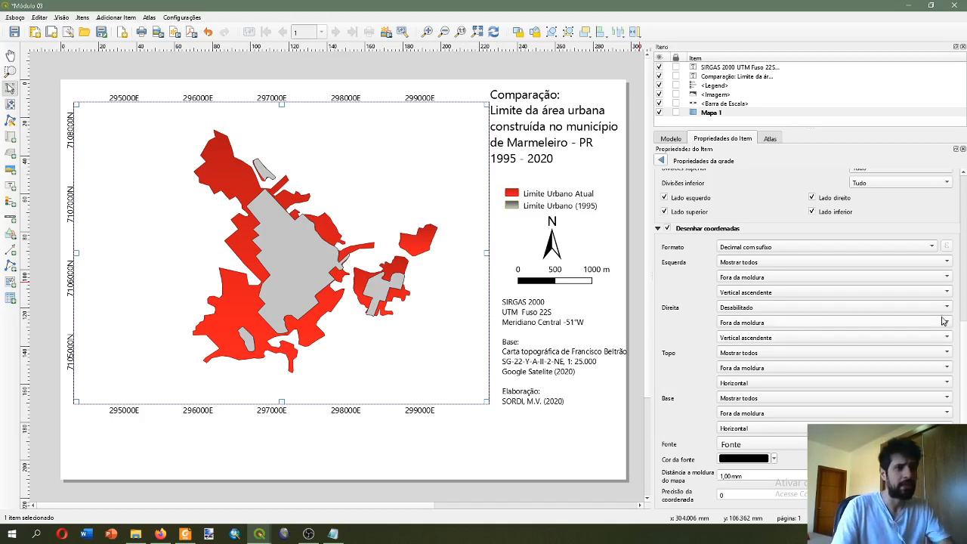
pyautogui.click(887, 248)
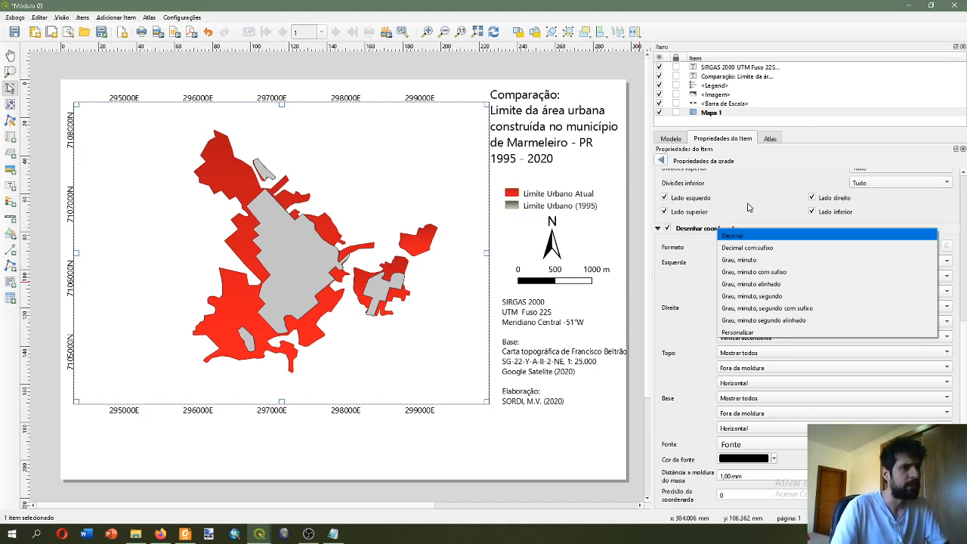
pyautogui.click(668, 287)
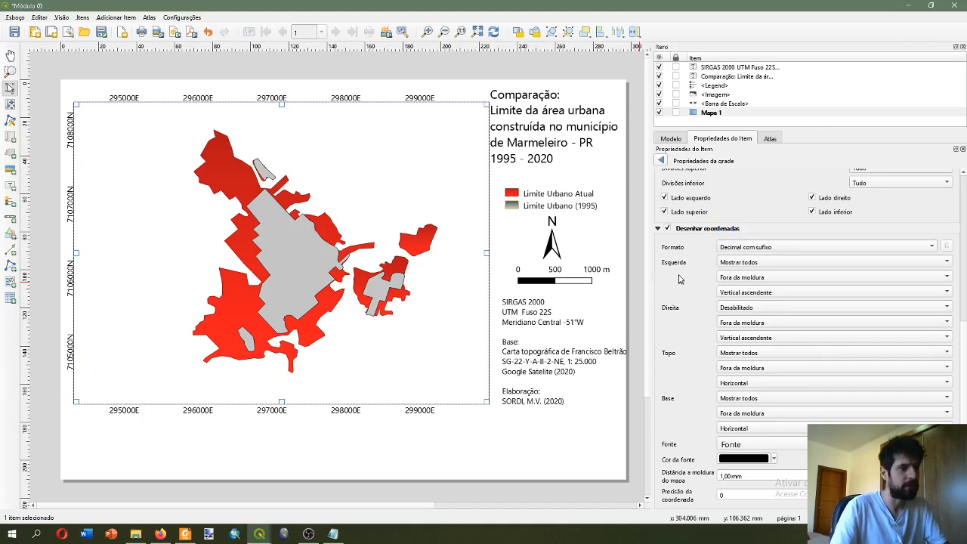
# Return to the Mapa 1 properties and turn off the drawing of Grade 1
pyautogui.scroll(3, 721, 240)
pyautogui.scroll(4, 733, 237)
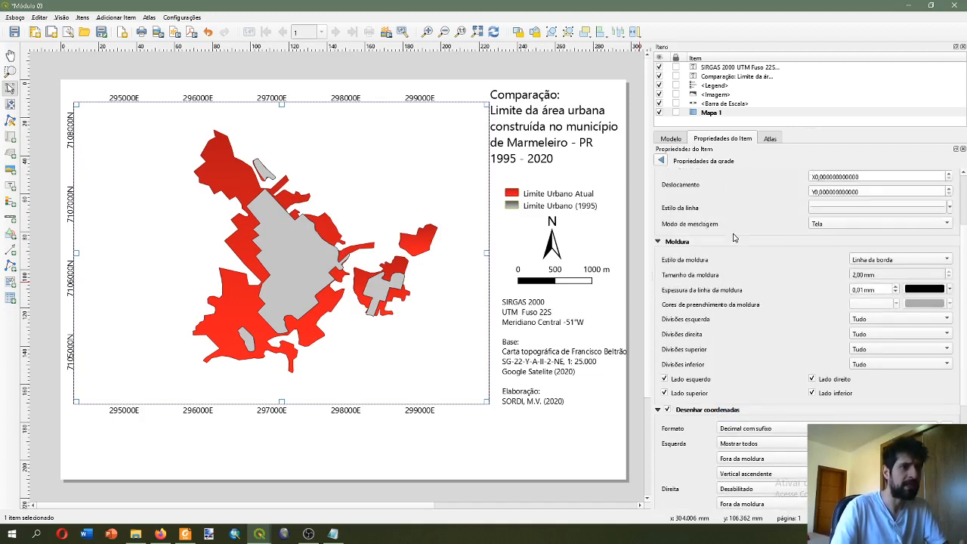
pyautogui.click(661, 160)
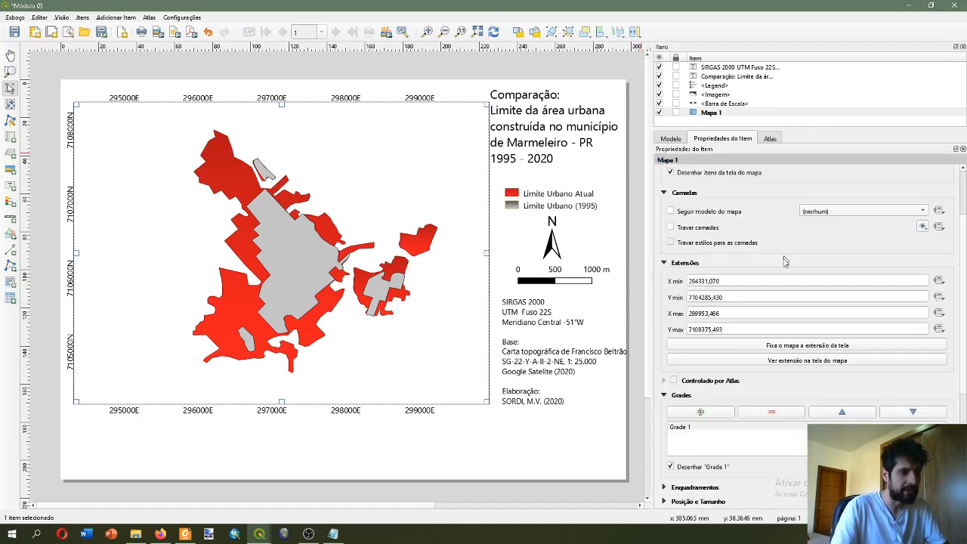
pyautogui.click(726, 432)
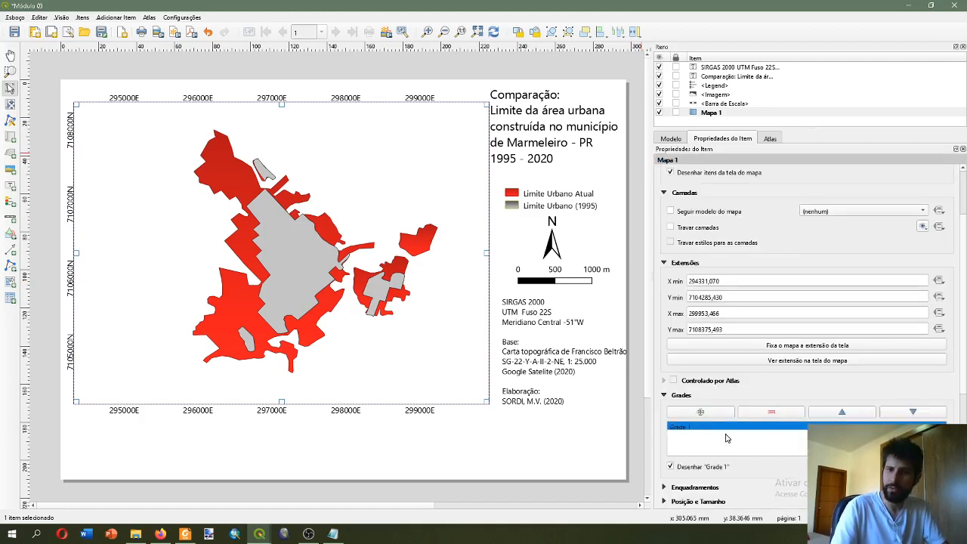
pyautogui.click(670, 466)
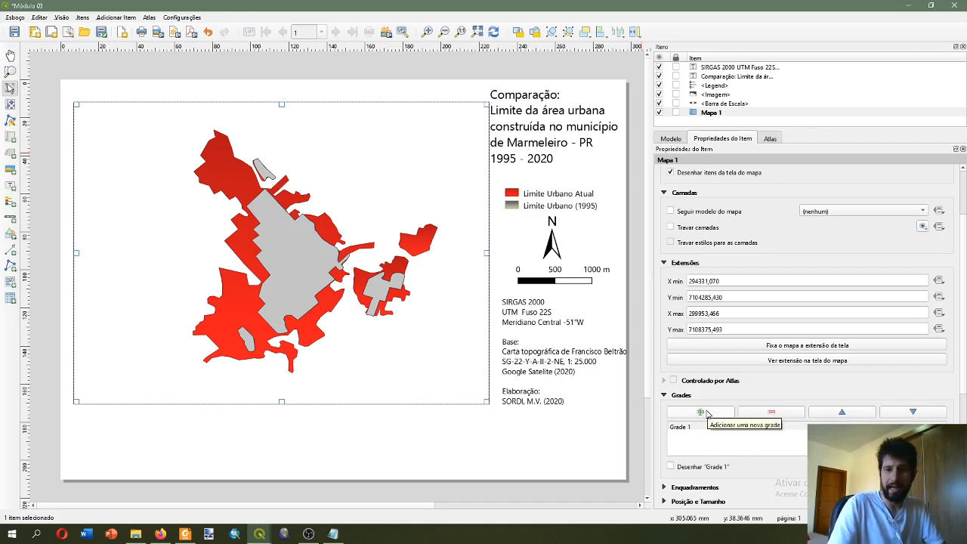
# Add two new grids to the map's grid list
pyautogui.click(706, 412)
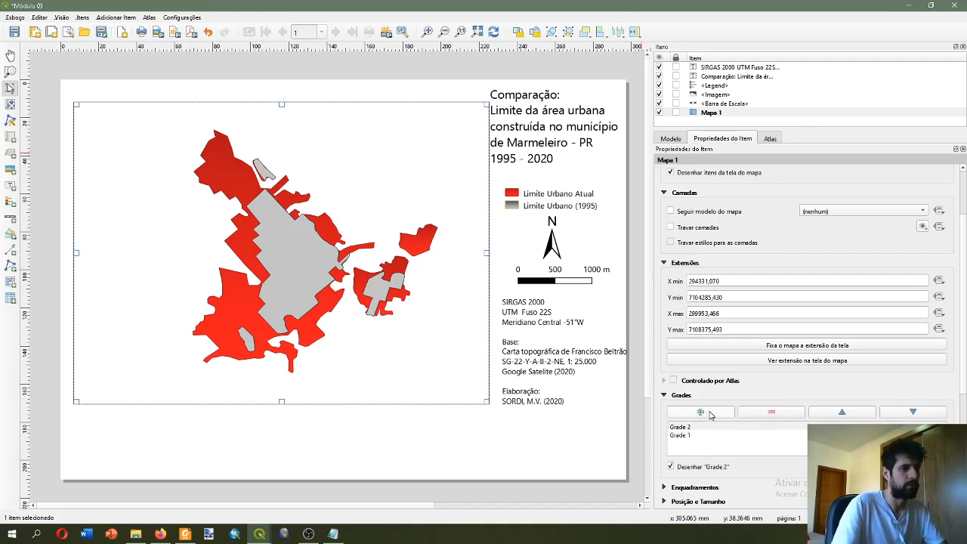
pyautogui.click(709, 413)
pyautogui.click(695, 436)
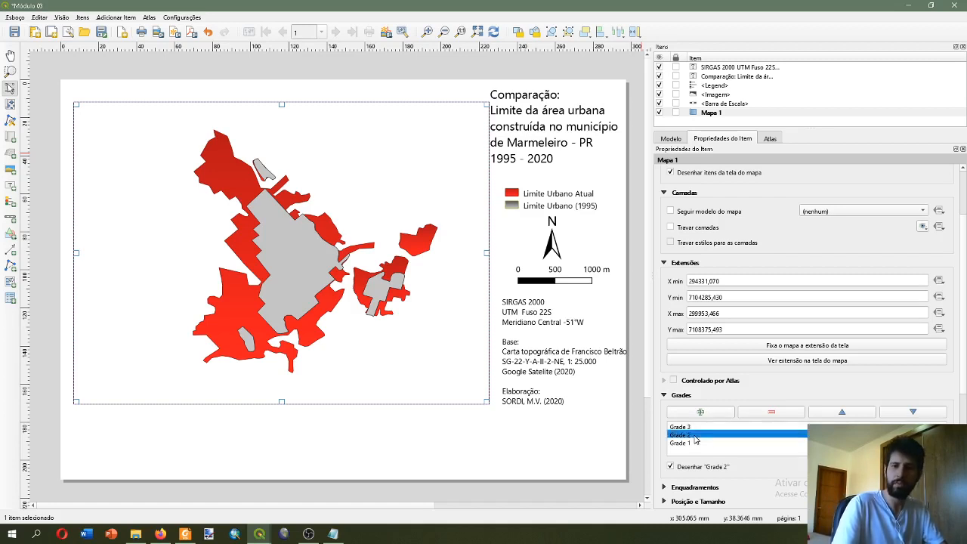
pyautogui.click(689, 427)
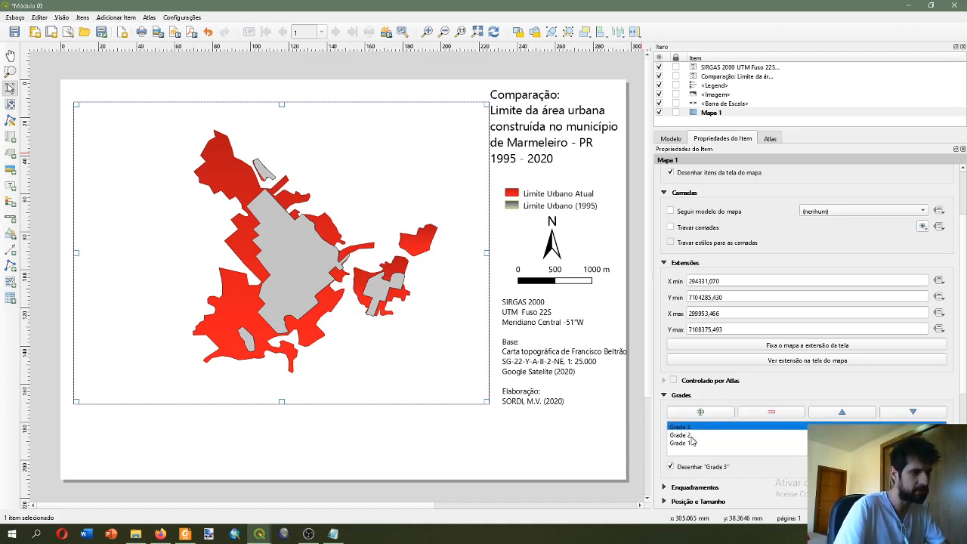
# Open the properties of Grade 2 and set its X interval to 1000 map units
pyautogui.click(691, 437)
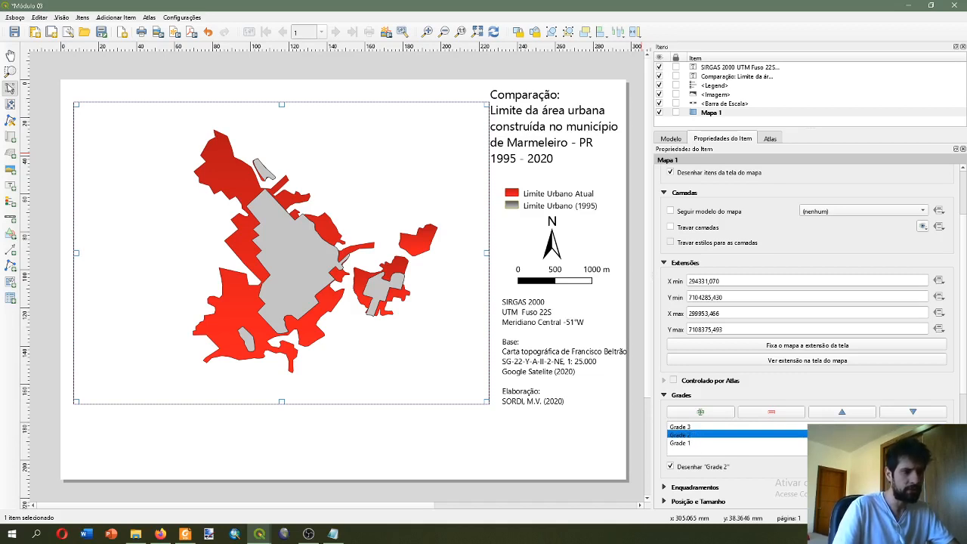
pyautogui.click(873, 466)
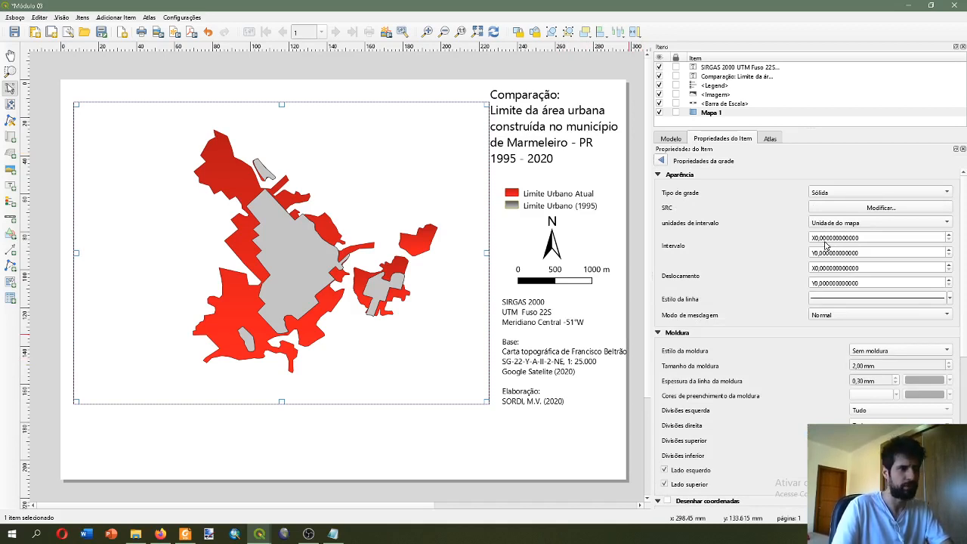
pyautogui.click(814, 238)
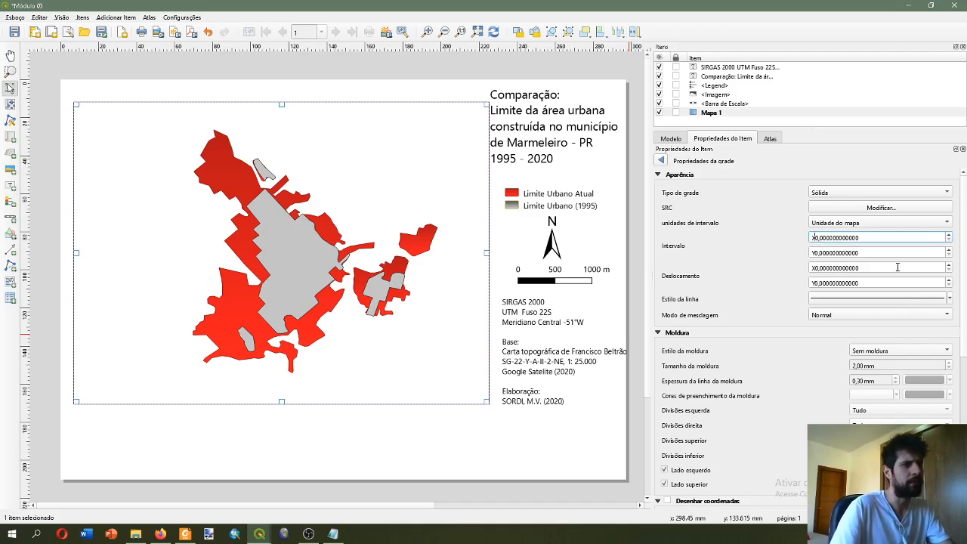
pyautogui.write('100')
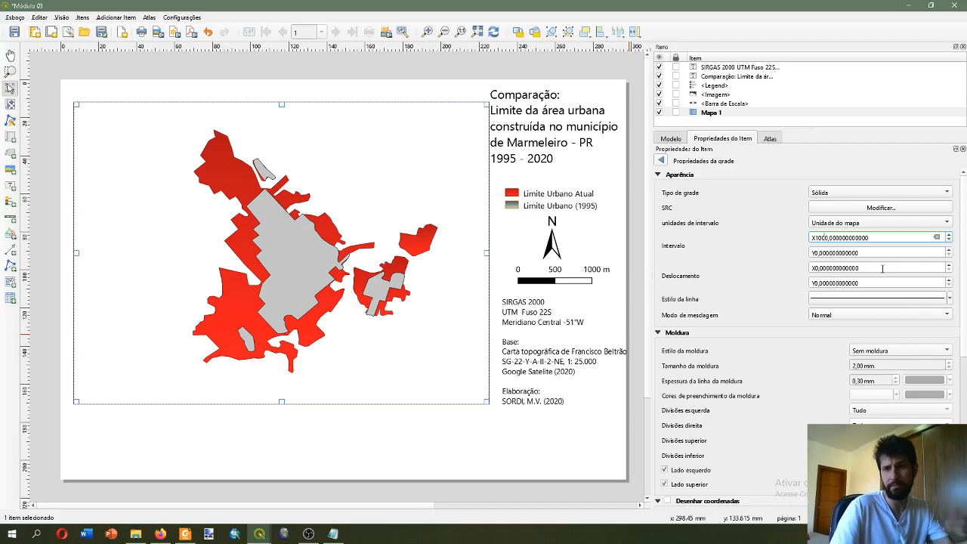
pyautogui.click(831, 255)
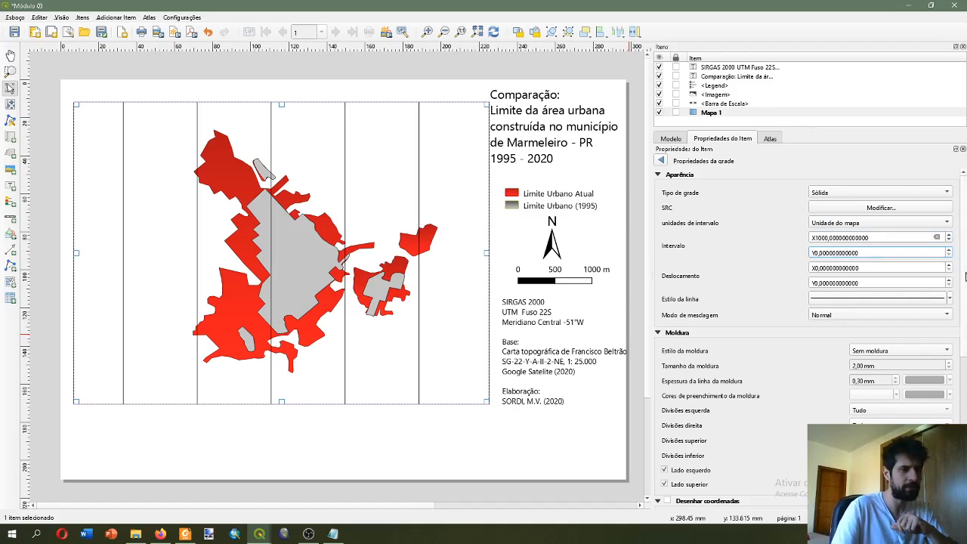
# Enable coordinate drawing for Grade 2 and set the coordinate format to Personalizar
pyautogui.moveTo(964, 266); pyautogui.dragTo(966, 348)
pyautogui.scroll(-3, 684, 320)
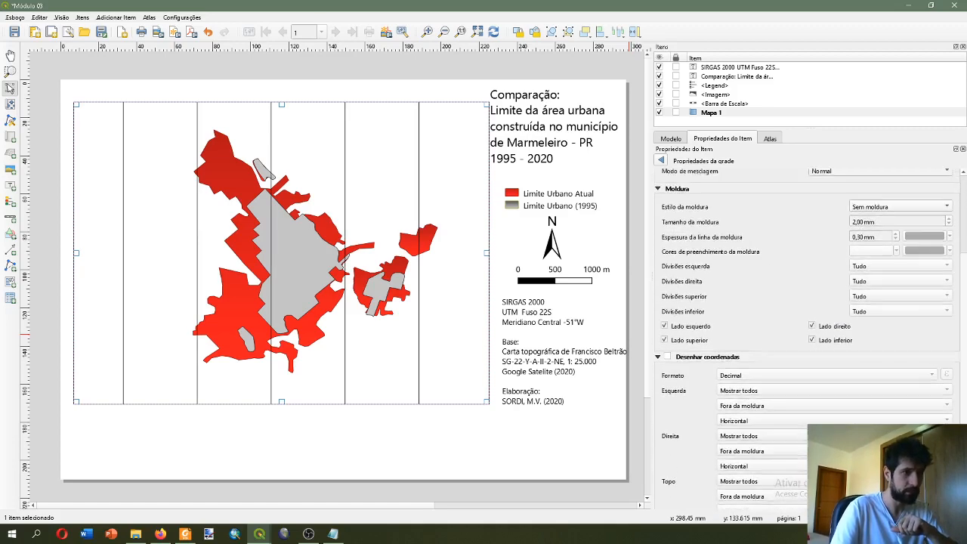
pyautogui.click(680, 287)
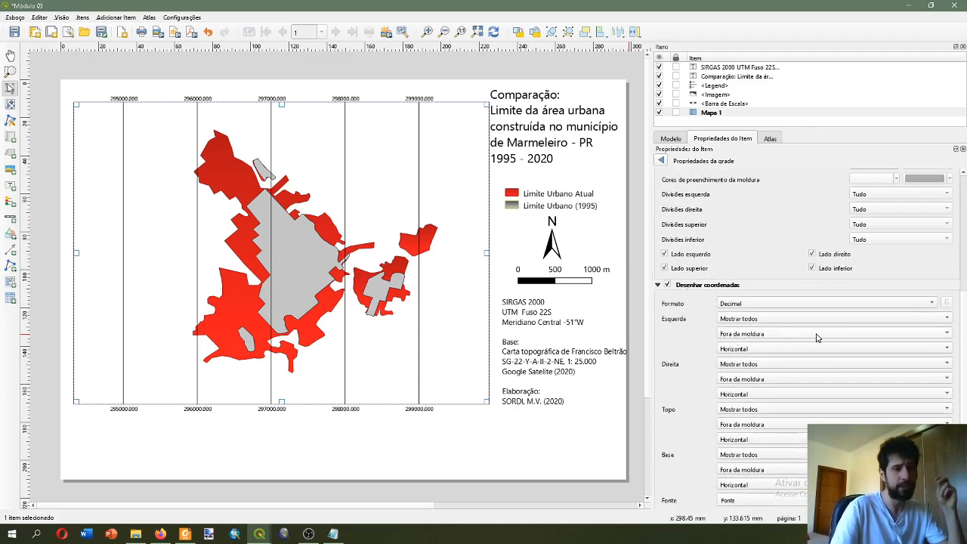
pyautogui.click(932, 303)
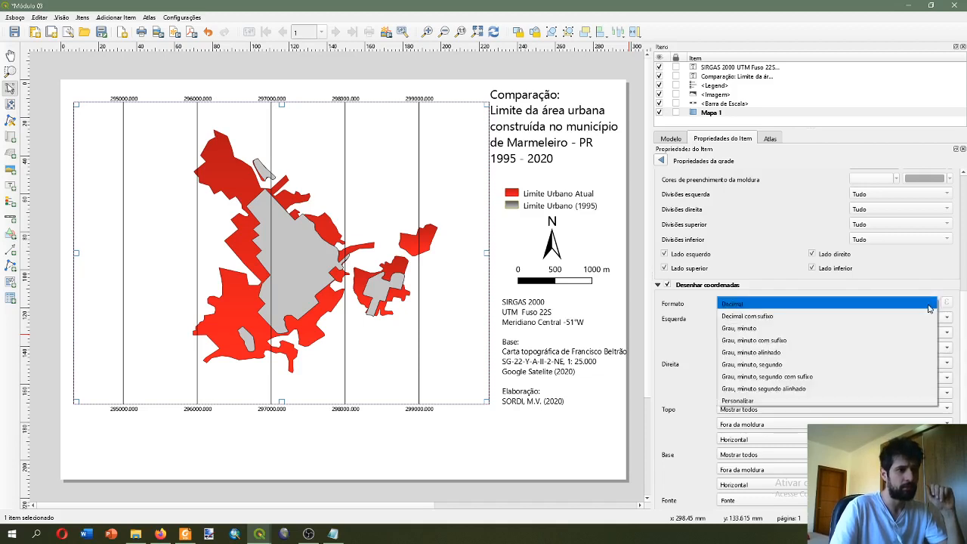
pyautogui.click(812, 401)
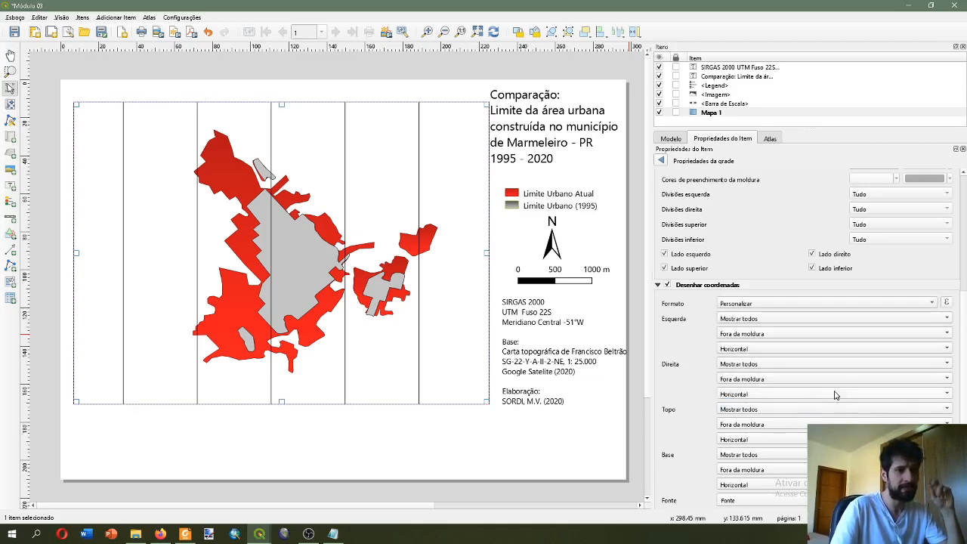
# Open the expression editor for the custom coordinate format and move its dialog clear of the grid settings
pyautogui.click(948, 303)
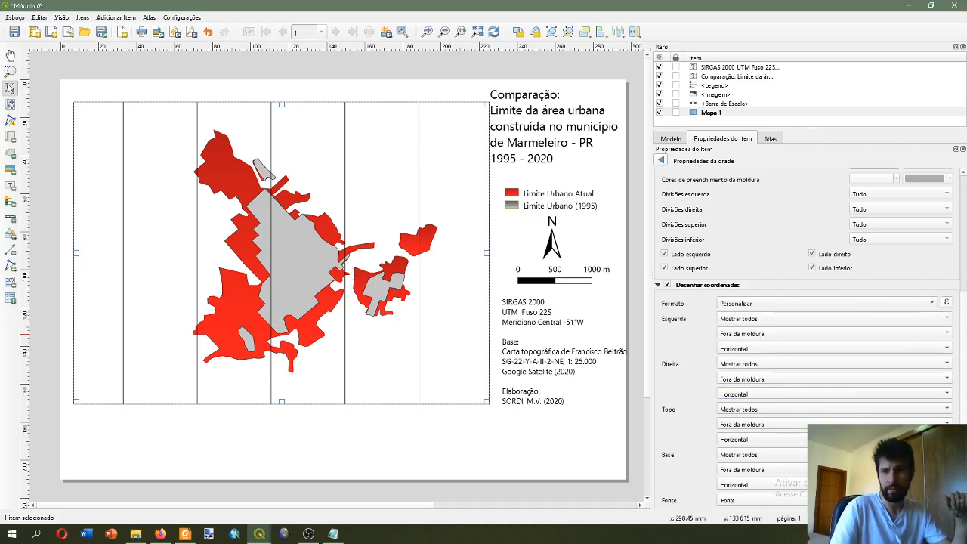
pyautogui.hotkey('alt', 'Tab')
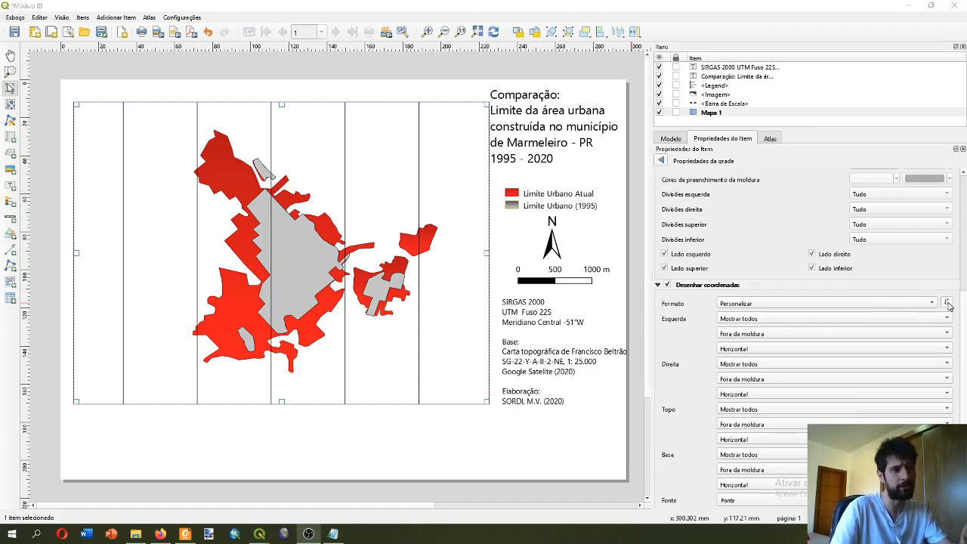
pyautogui.hotkey('alt', 'Tab')
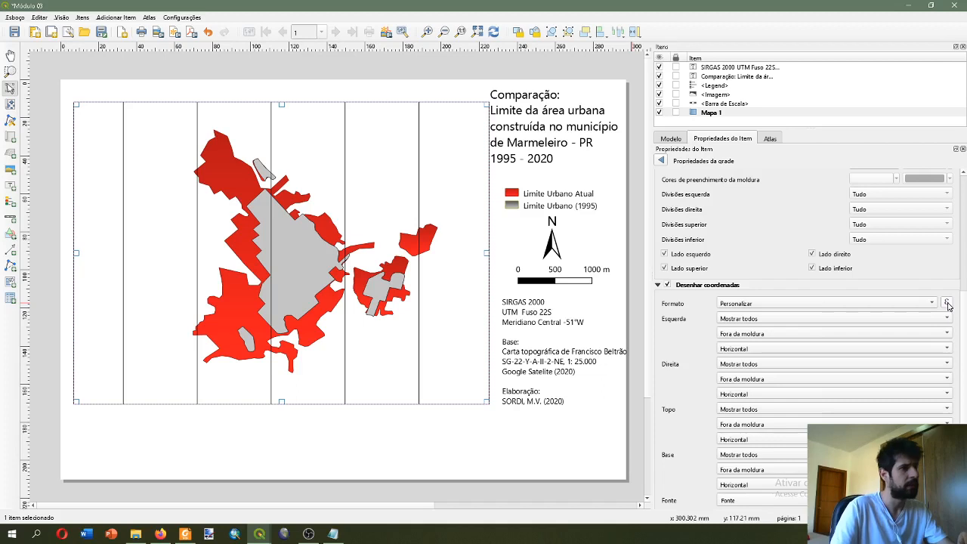
pyautogui.click(946, 303)
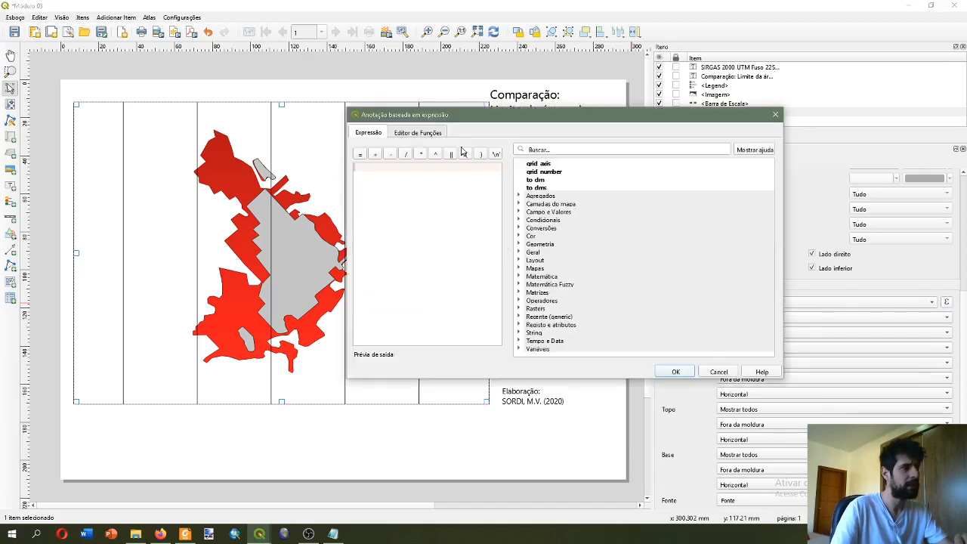
pyautogui.moveTo(448, 118); pyautogui.dragTo(373, 88)
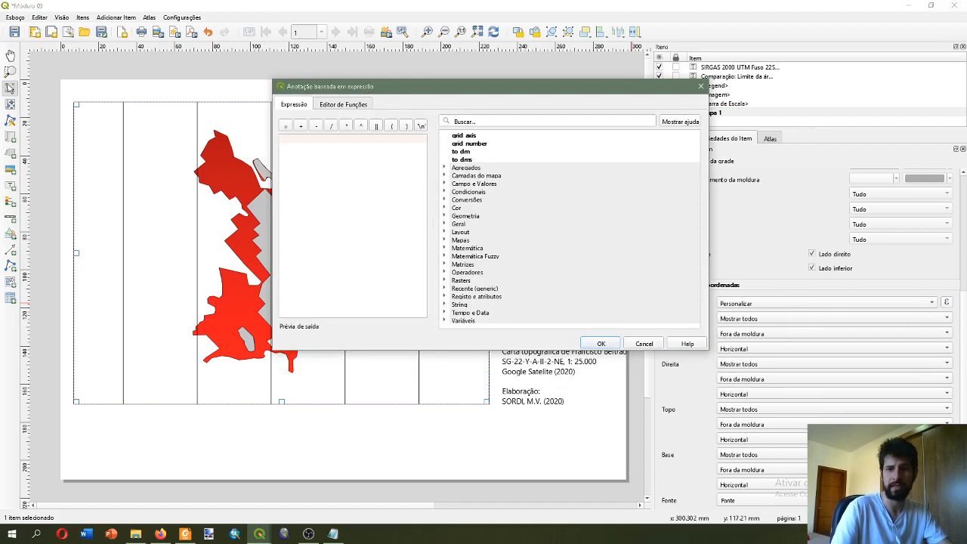
pyautogui.moveTo(373, 88); pyautogui.dragTo(278, 68)
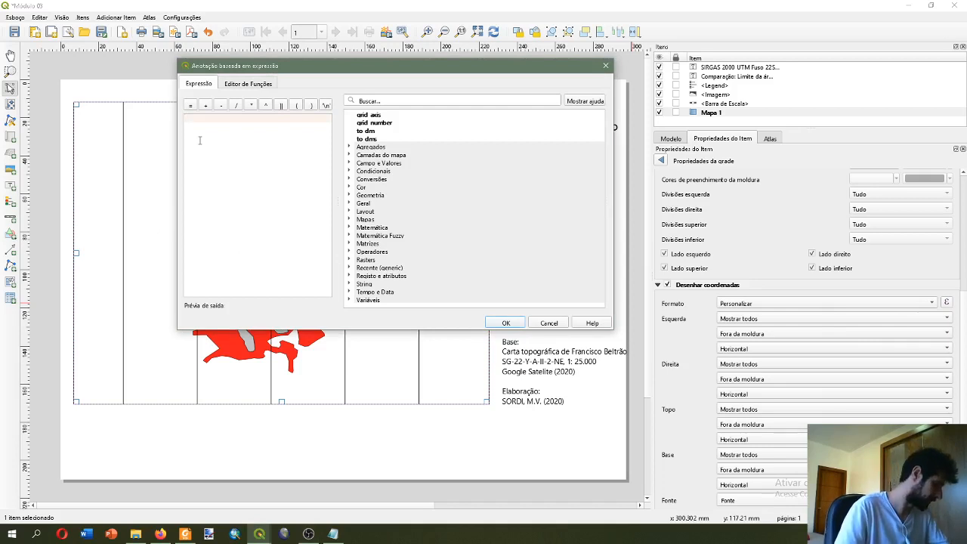
pyautogui.click(382, 123)
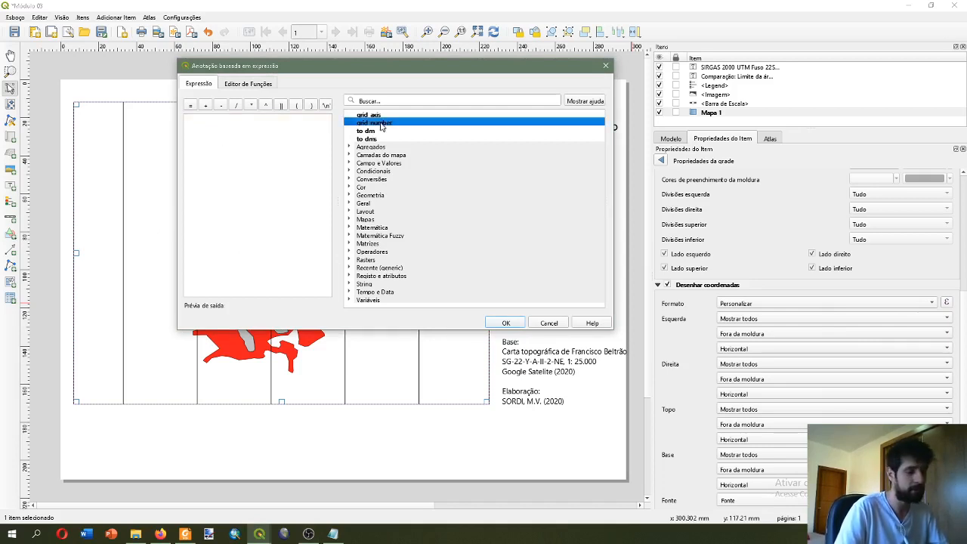
pyautogui.doubleClick(382, 124)
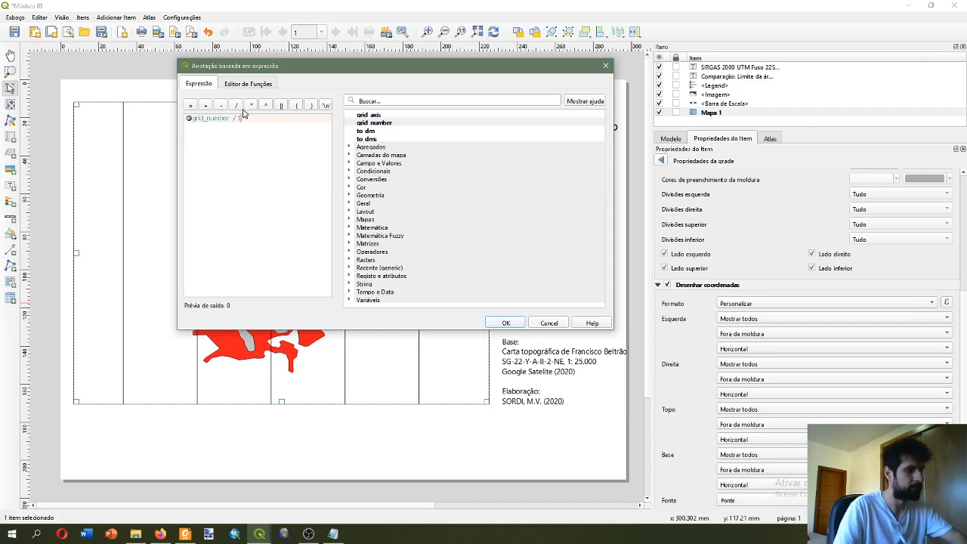
pyautogui.write('000')
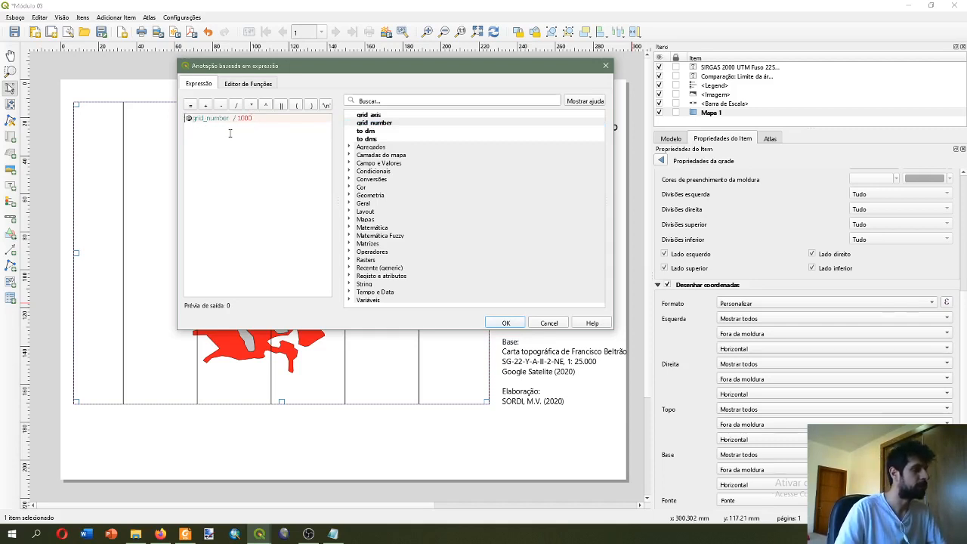
pyautogui.write('(')
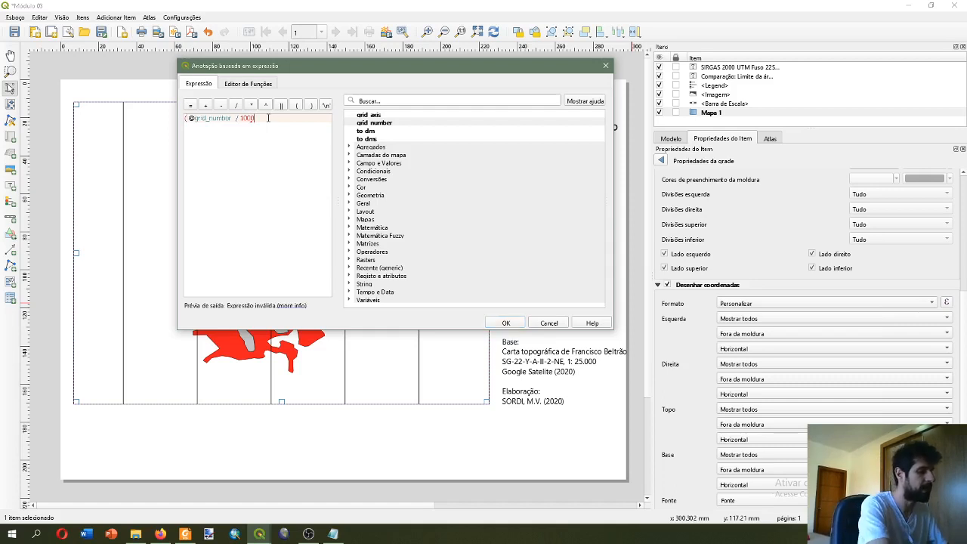
pyautogui.write(')')
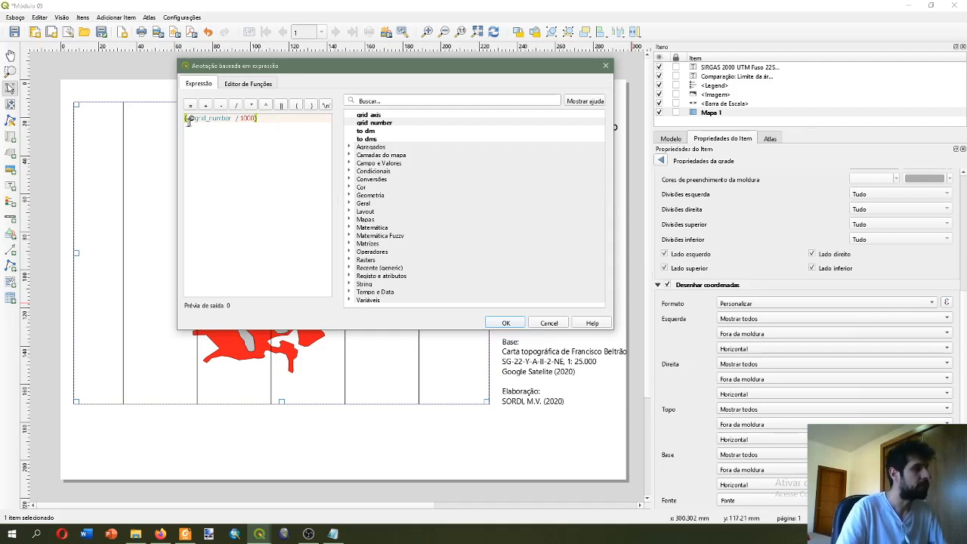
pyautogui.click(235, 119)
pyautogui.press('BackSpace')
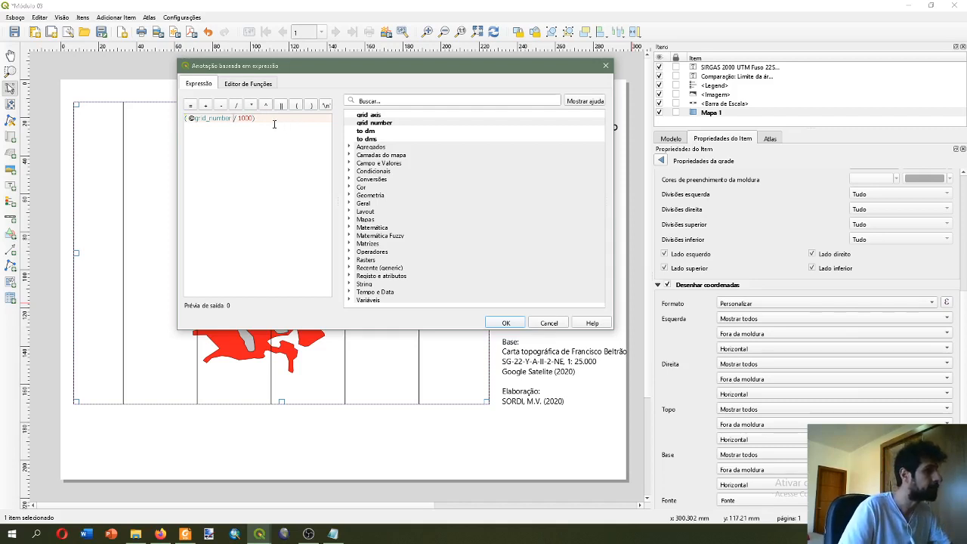
pyautogui.press('BackSpace')
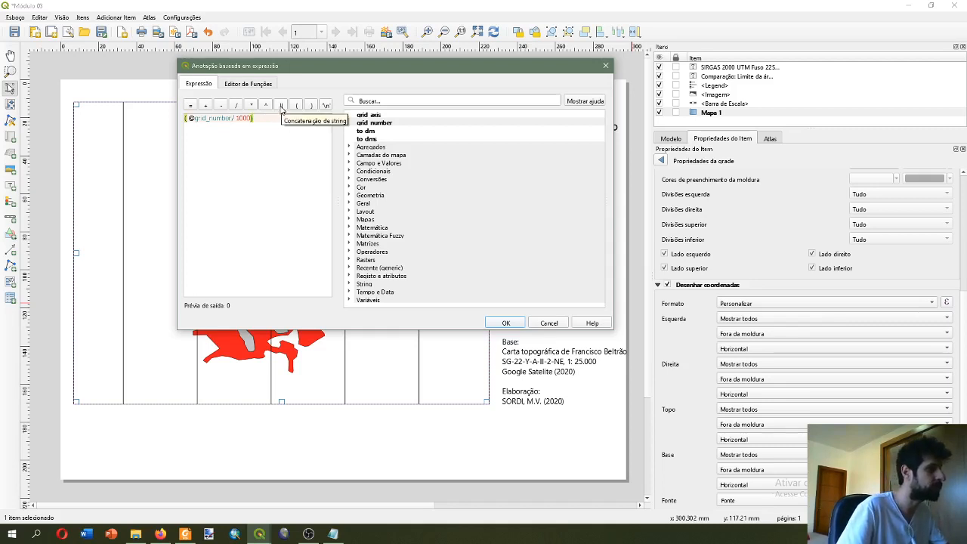
# Concatenate the text 'km E' to the Grade 2 expression with || and apply the custom coordinate format
pyautogui.click(281, 108)
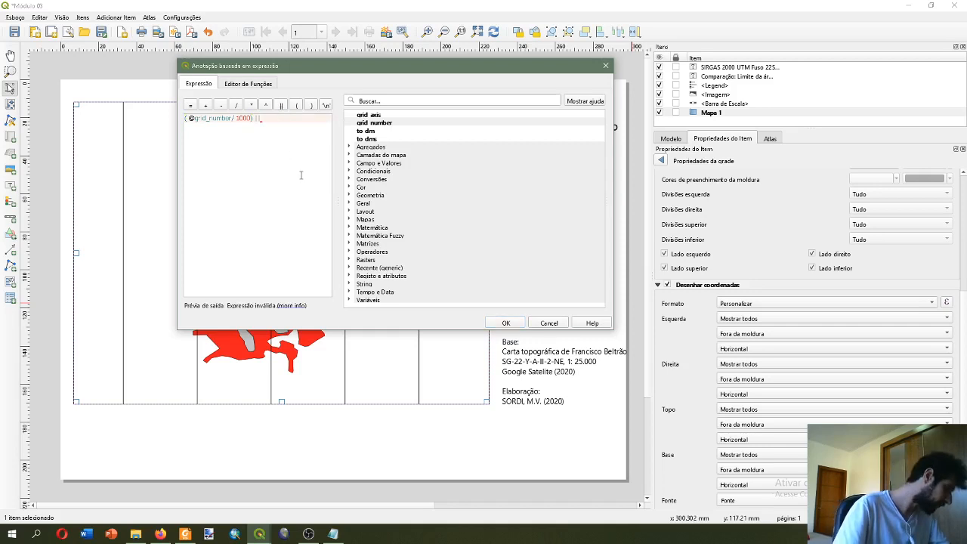
pyautogui.write("'(KM)'")
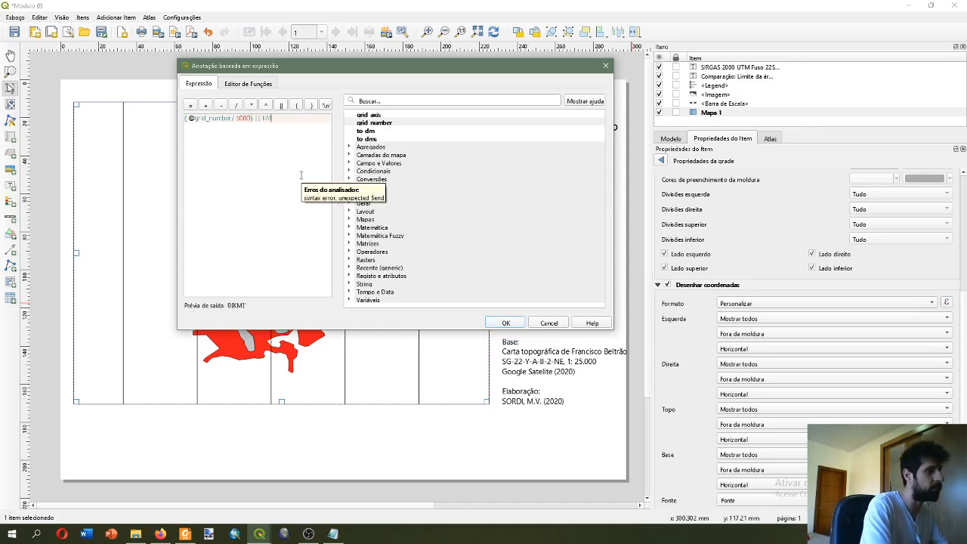
pyautogui.press('BackSpace')
pyautogui.press('BackSpace')
pyautogui.write('km')
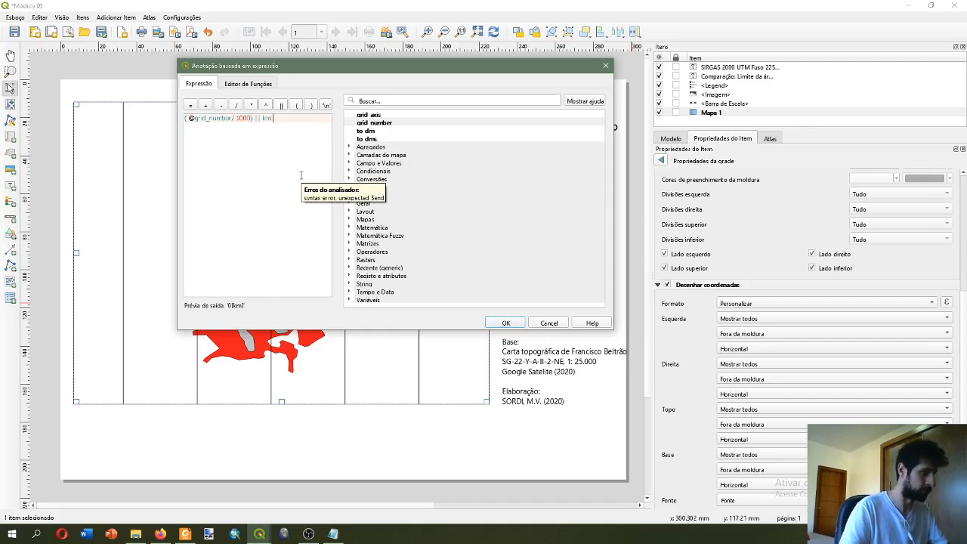
pyautogui.write(' E')
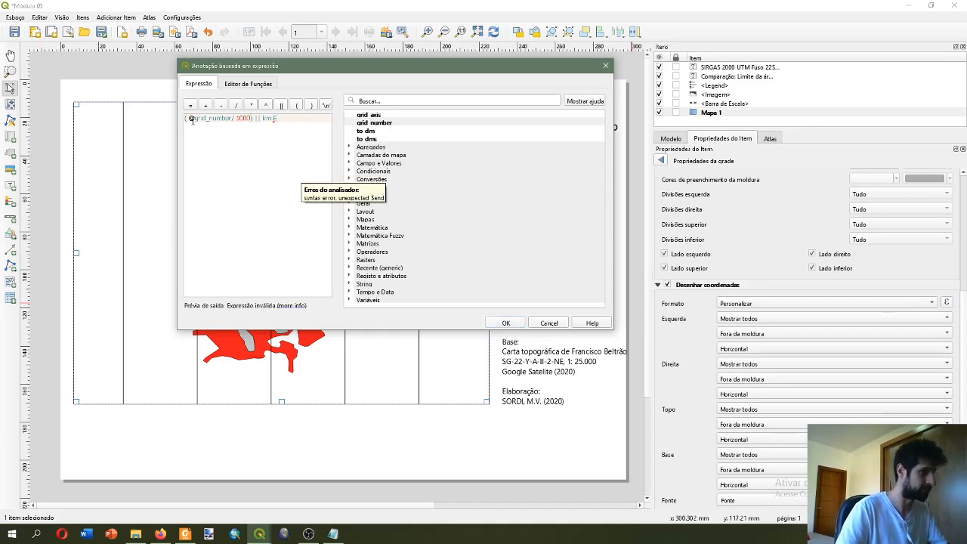
pyautogui.click(188, 119)
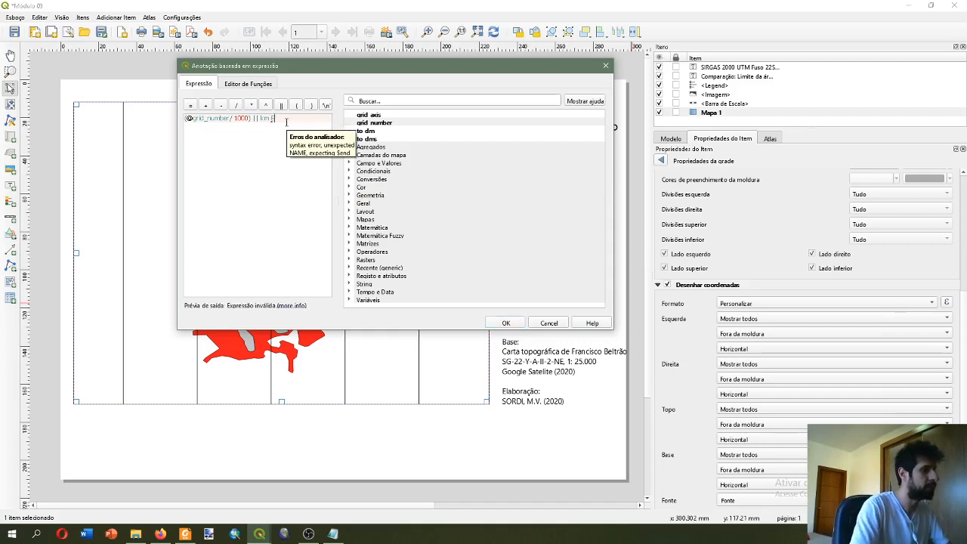
pyautogui.write("'")
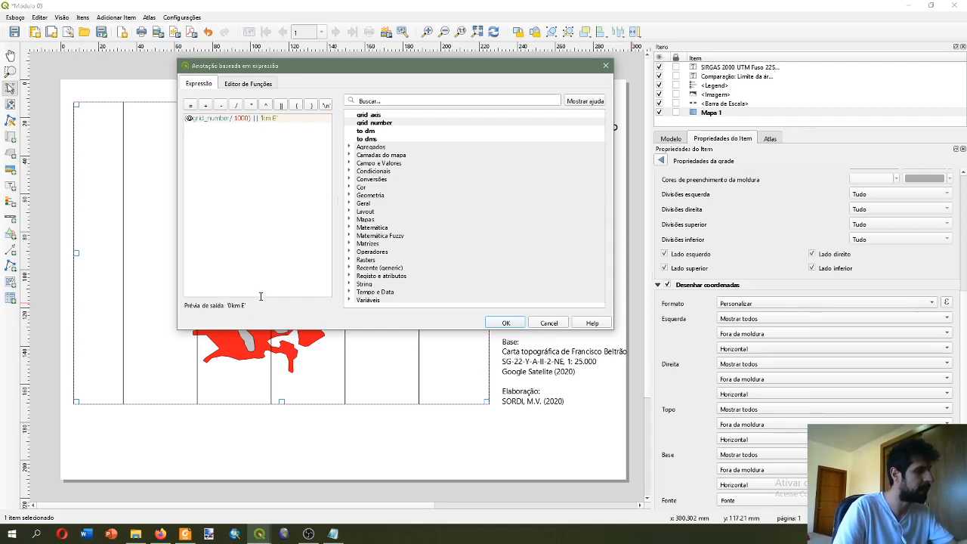
pyautogui.click(506, 324)
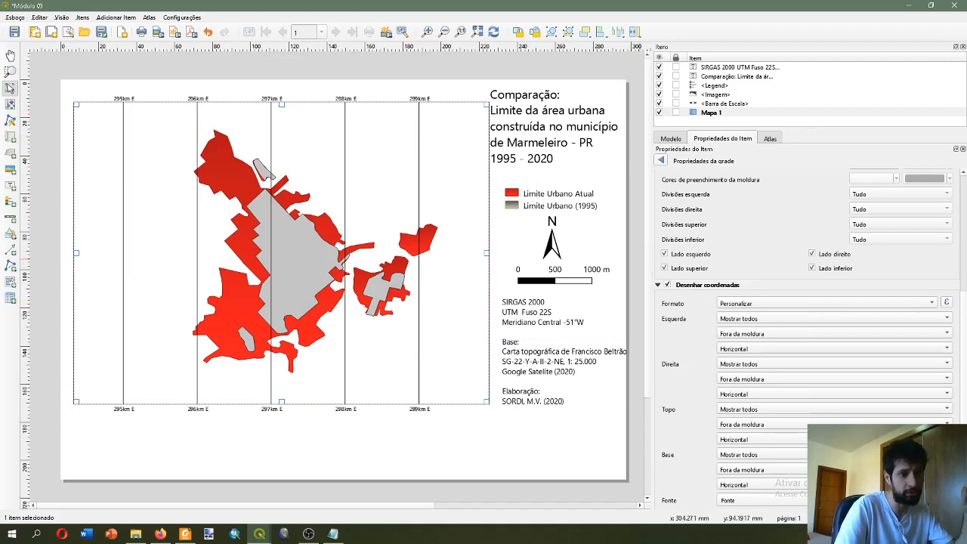
# Return to the map's grid list, open the properties of Grade 3 and set its Y interval to 1000 map units
pyautogui.scroll(5, 964, 342)
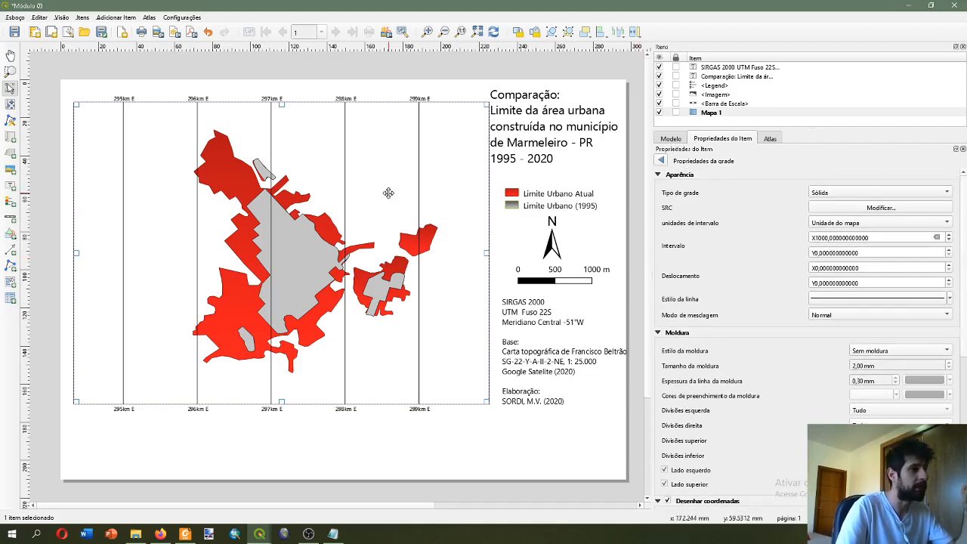
pyautogui.click(661, 161)
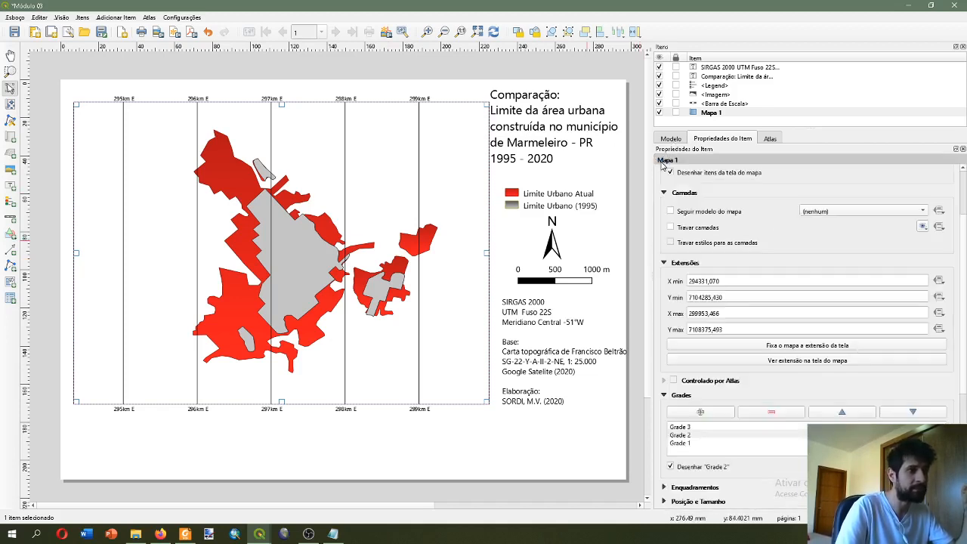
pyautogui.click(702, 428)
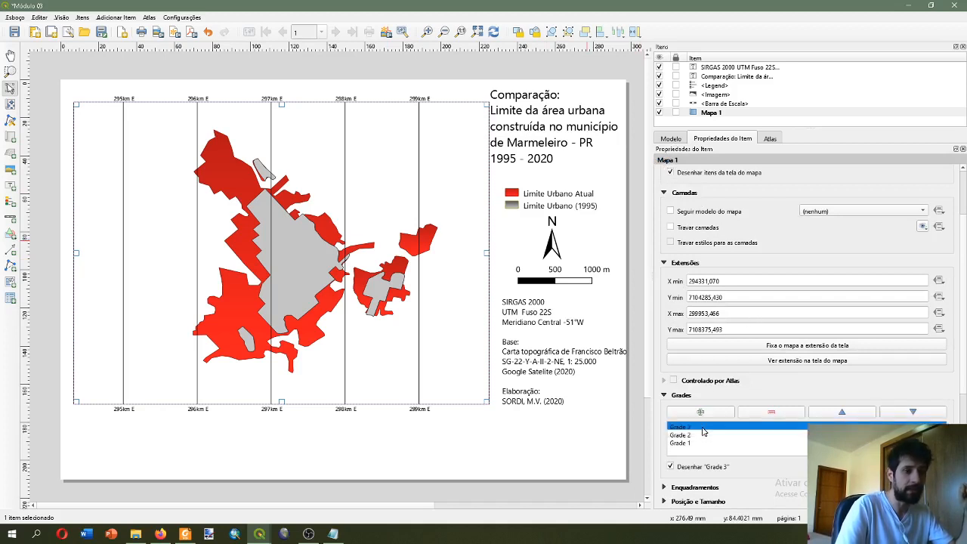
pyautogui.click(876, 467)
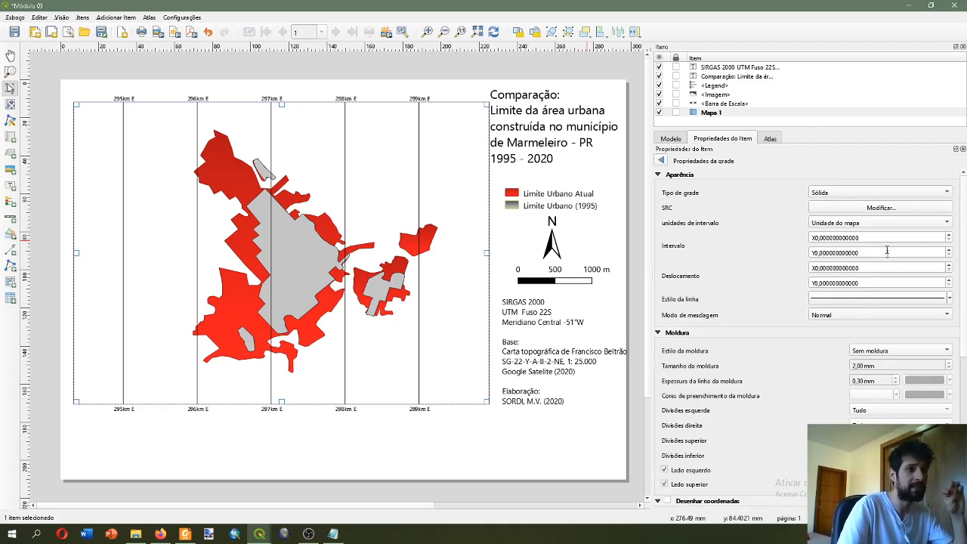
pyautogui.click(815, 252)
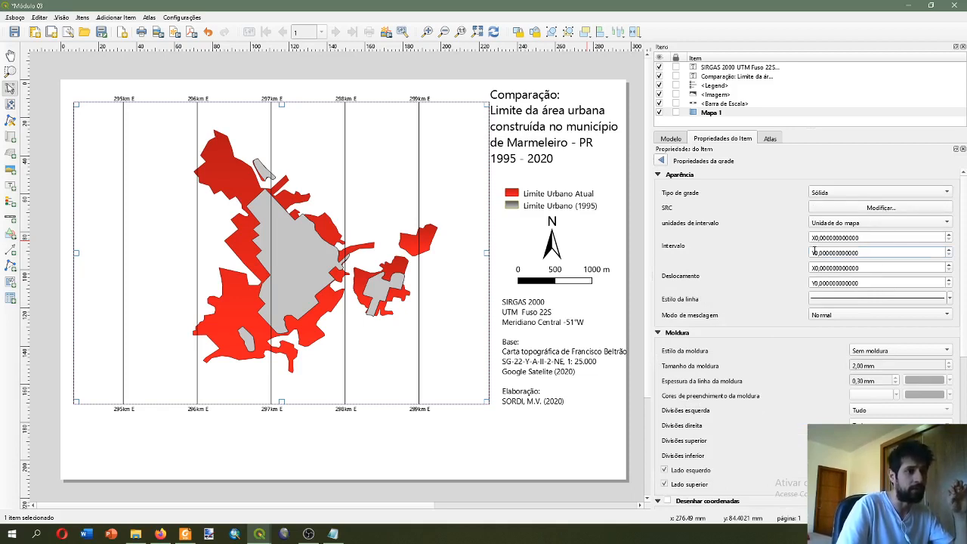
pyautogui.write('100')
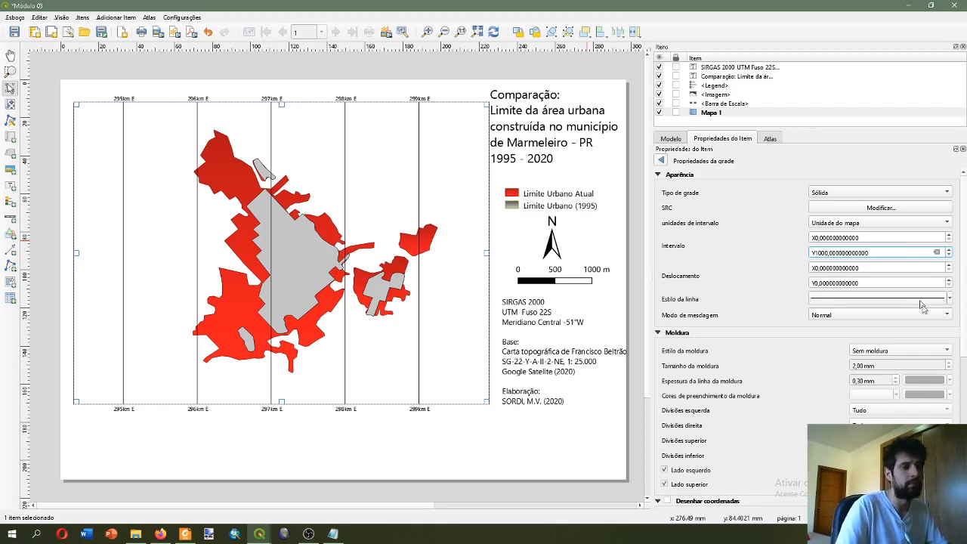
# Enable coordinate drawing for Grade 3 and set its coordinate format to Personalizar
pyautogui.scroll(-3, 964, 370)
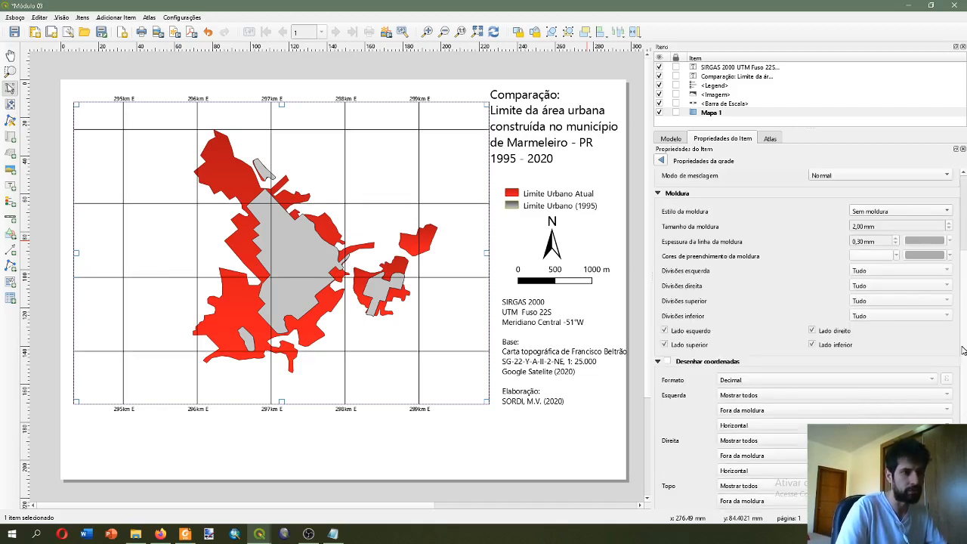
pyautogui.click(669, 361)
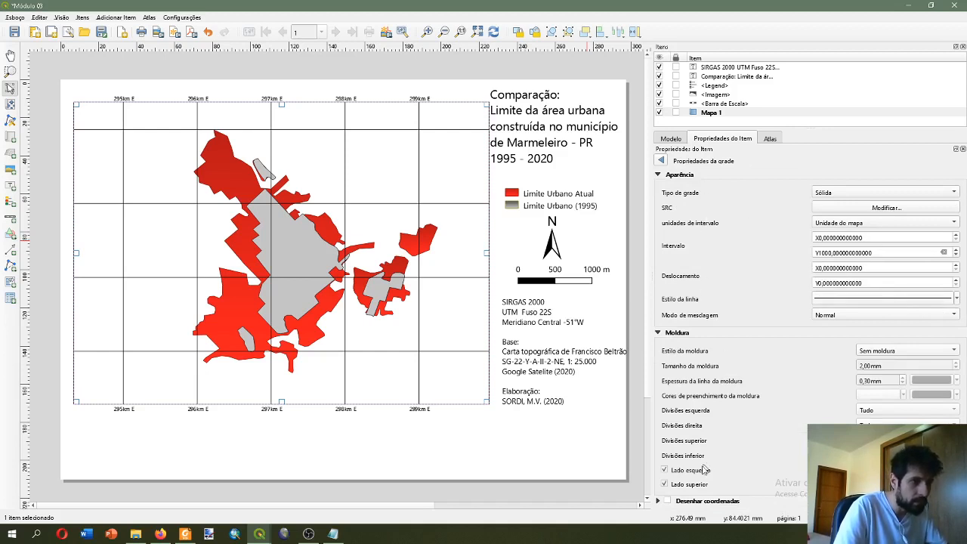
pyautogui.click(666, 501)
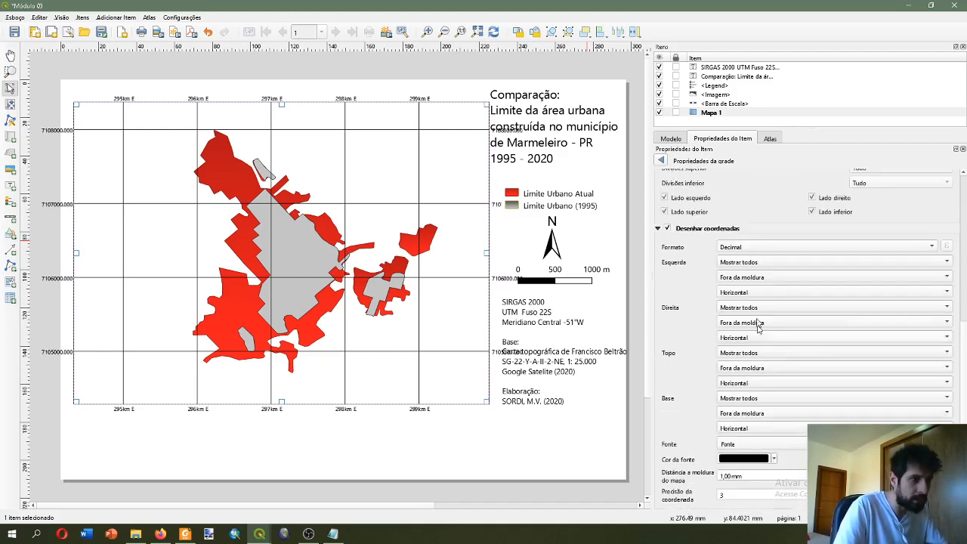
pyautogui.click(743, 248)
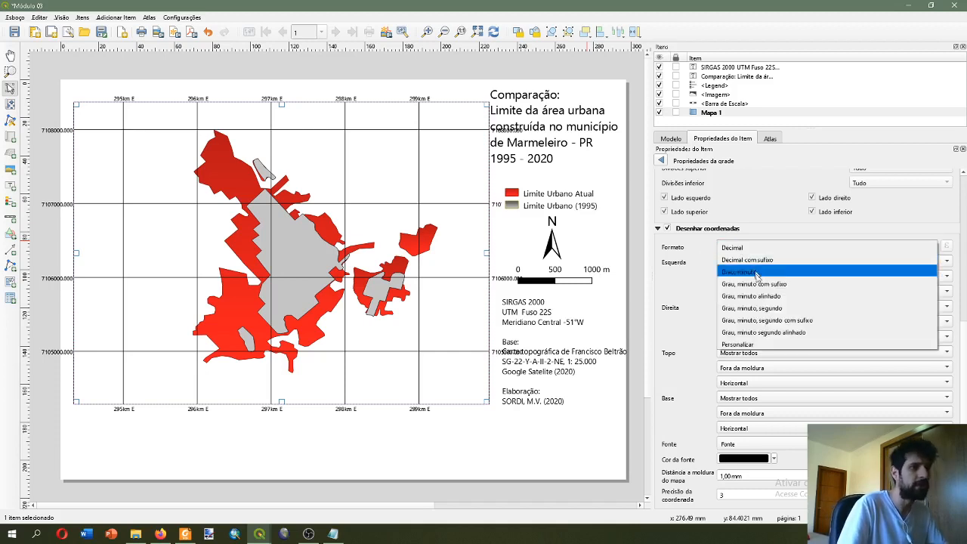
pyautogui.press('Escape')
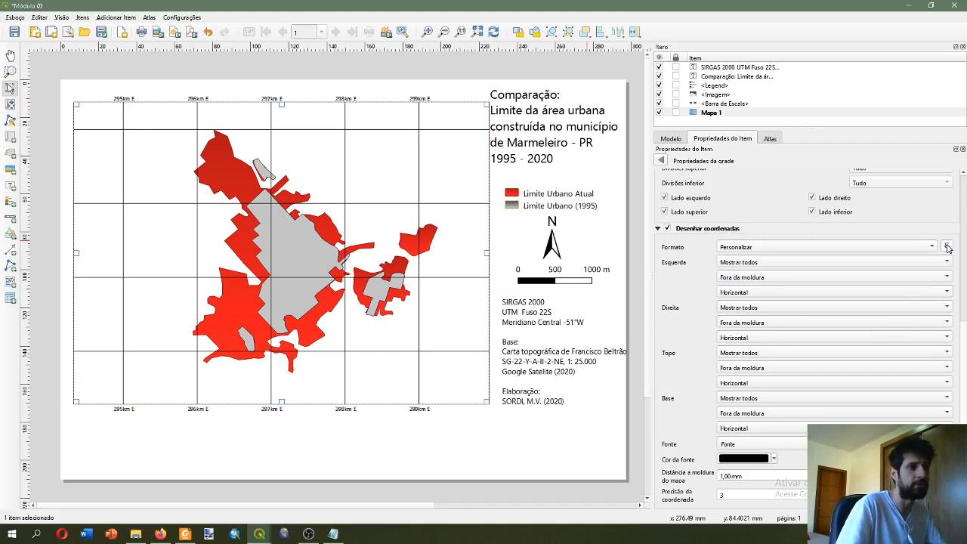
pyautogui.click(947, 247)
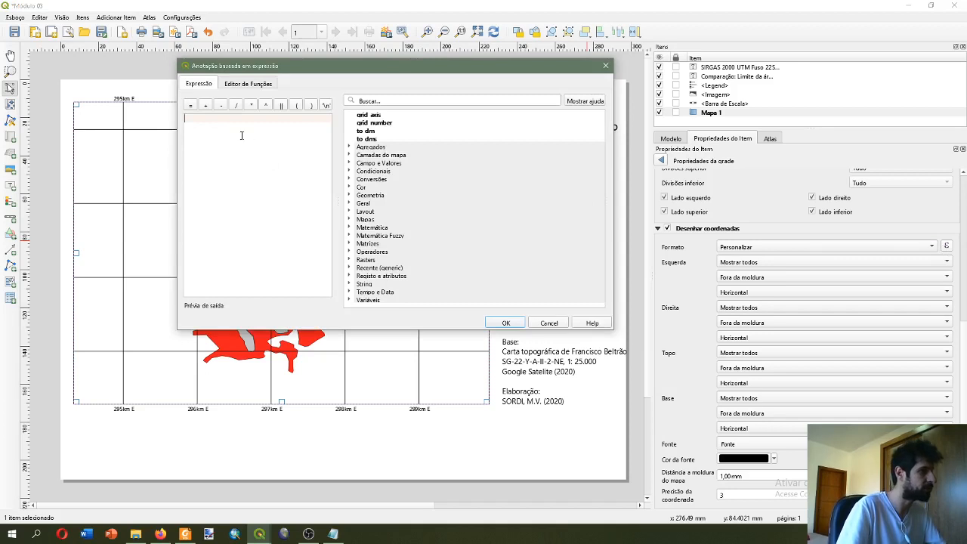
pyautogui.click(295, 105)
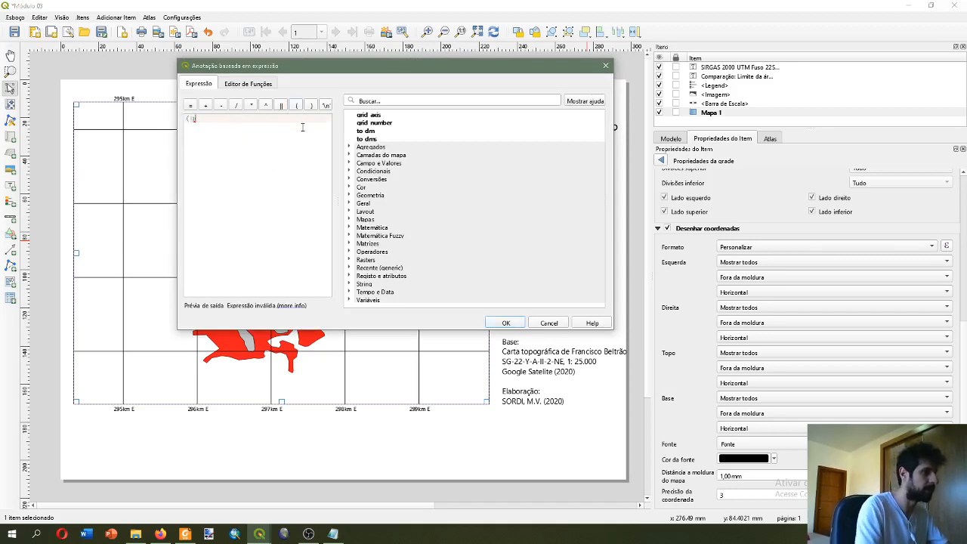
pyautogui.write('grid')
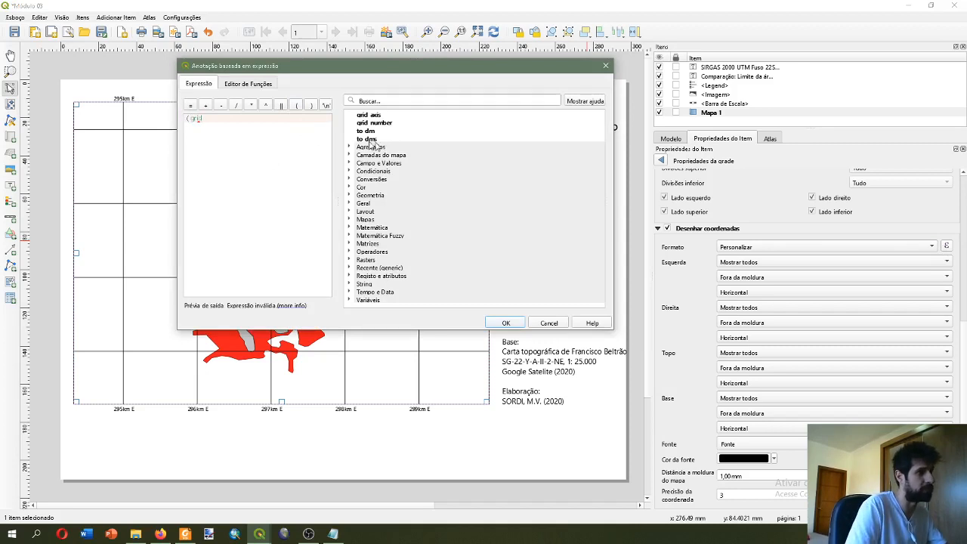
pyautogui.doubleClick(374, 123)
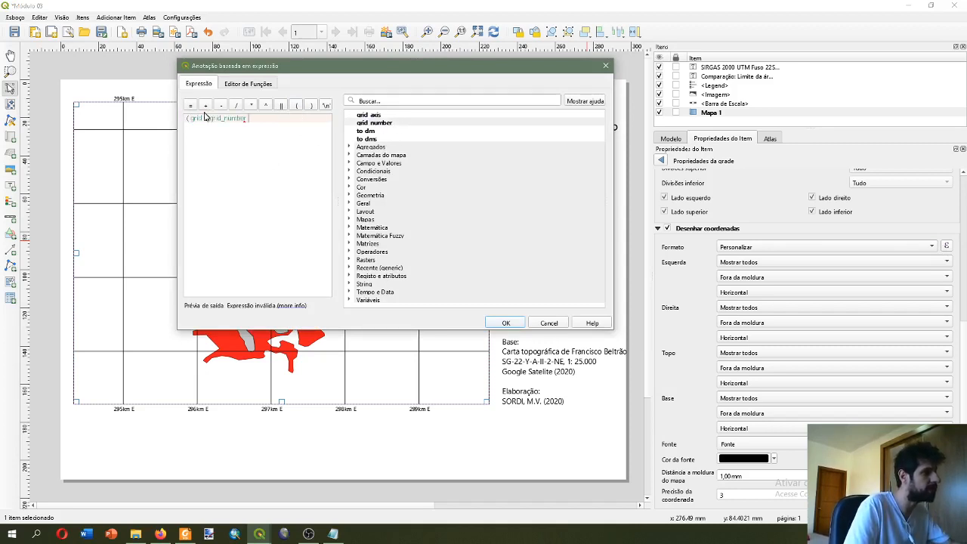
pyautogui.moveTo(204, 118); pyautogui.dragTo(187, 118)
pyautogui.press('BackSpace')
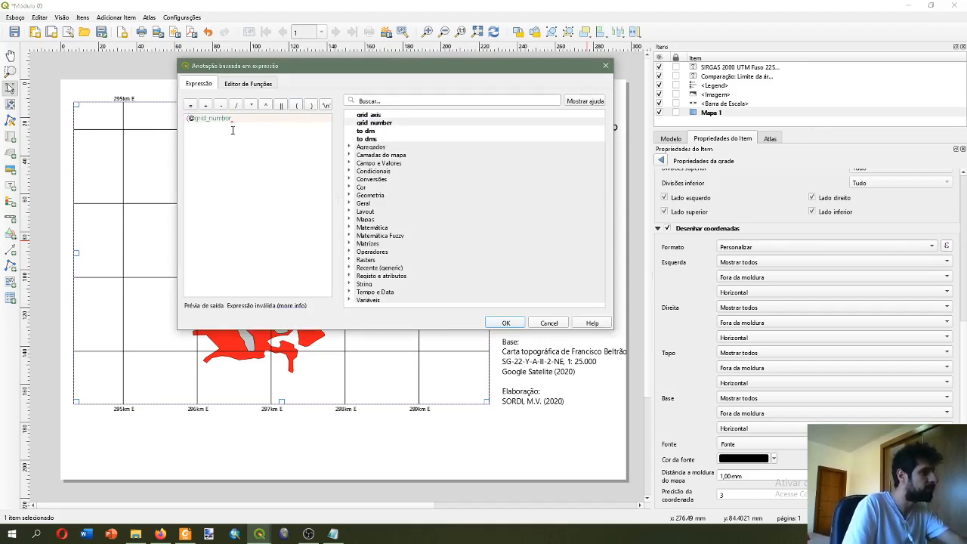
pyautogui.click(235, 107)
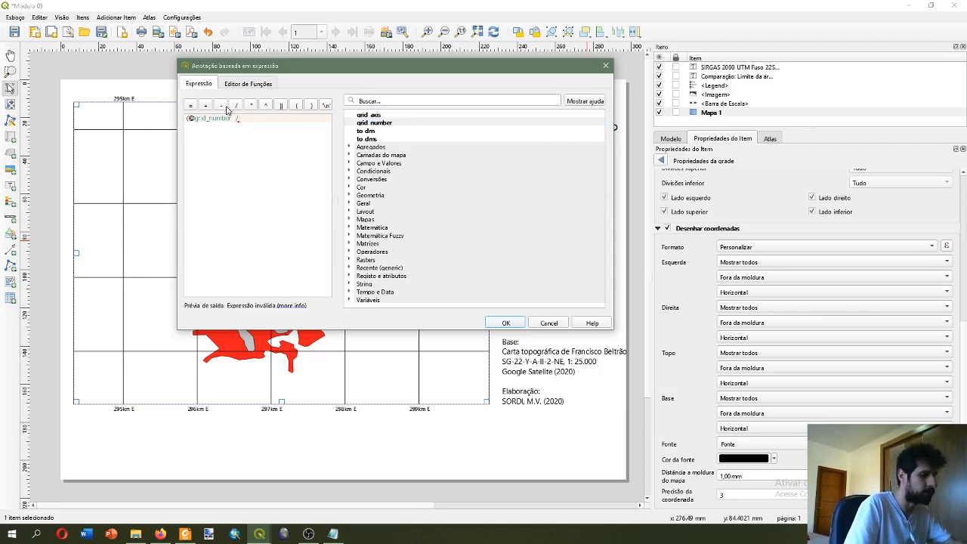
pyautogui.write('1000')
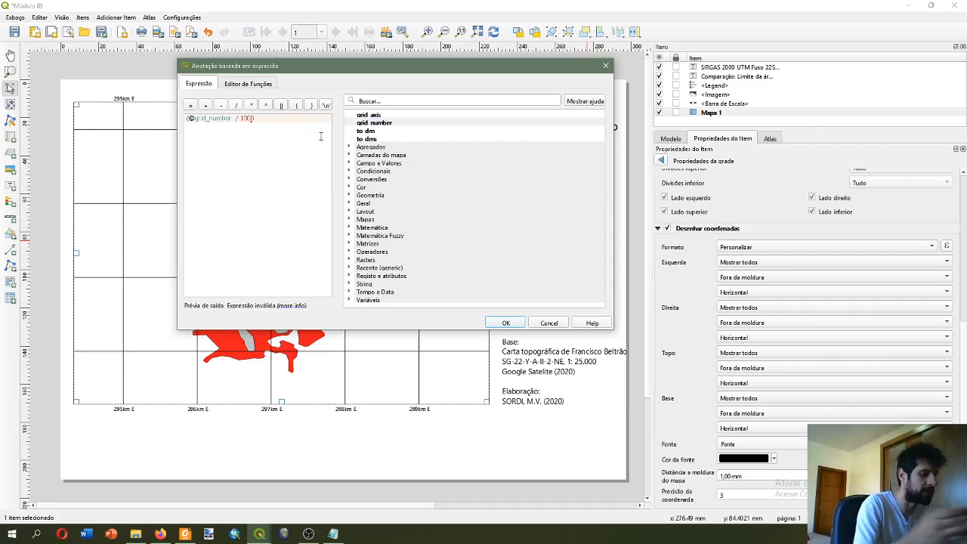
pyautogui.write(')')
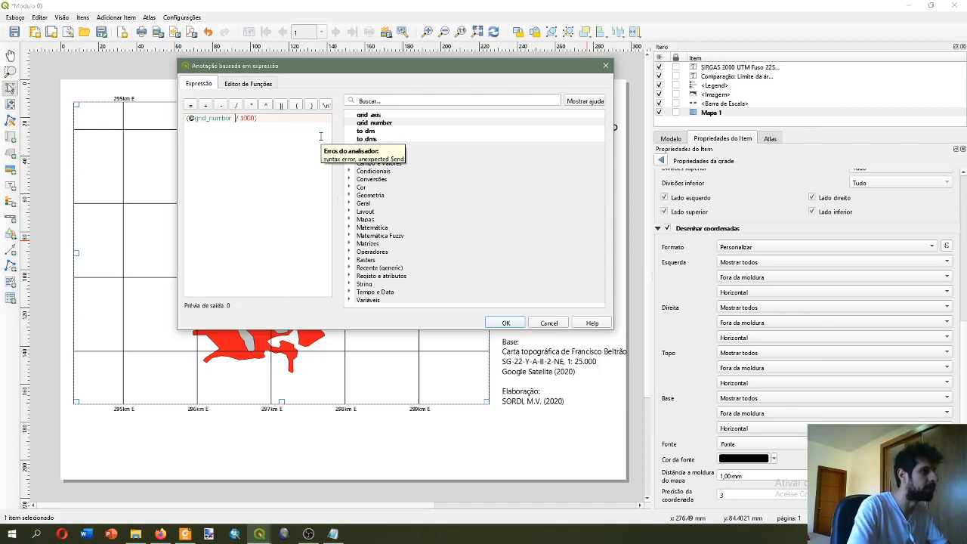
pyautogui.press('BackSpace')
pyautogui.press('BackSpace')
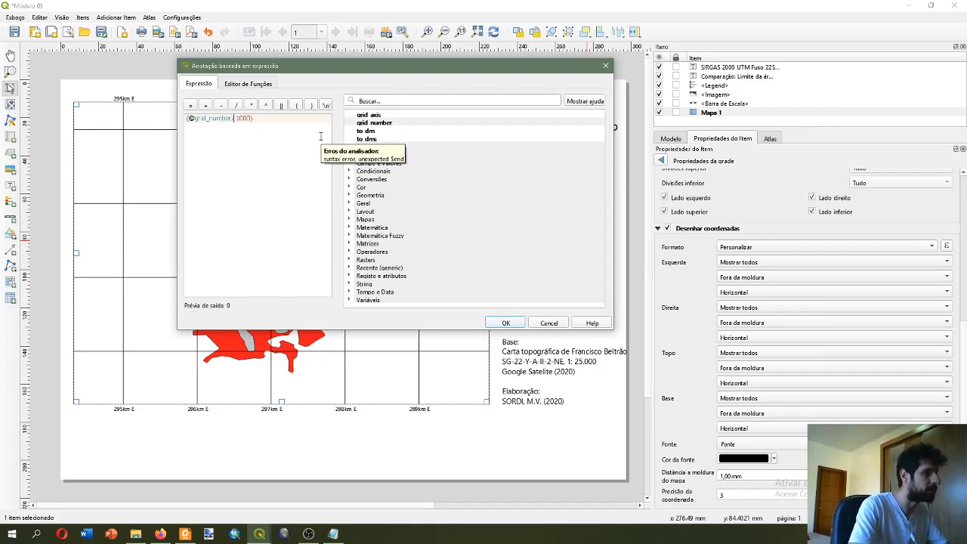
pyautogui.press('Delete')
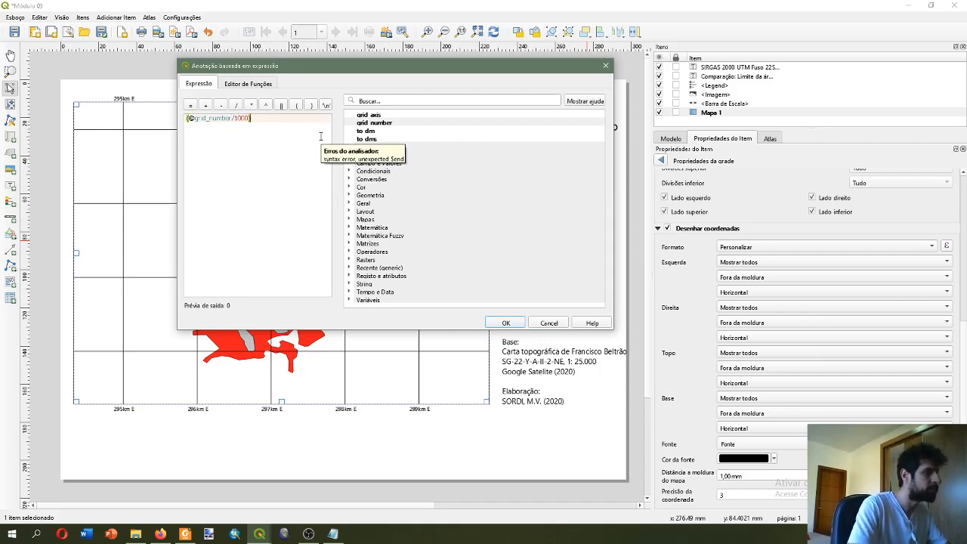
# Concatenate the text 'km N' to the Grade 3 expression with || and apply the custom coordinate format
pyautogui.write("|| 'km")
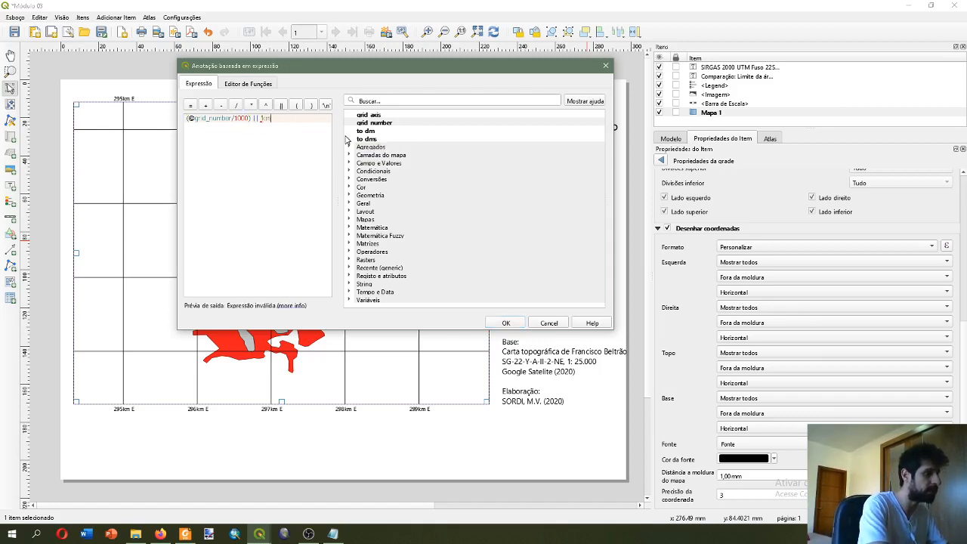
pyautogui.write(" N'")
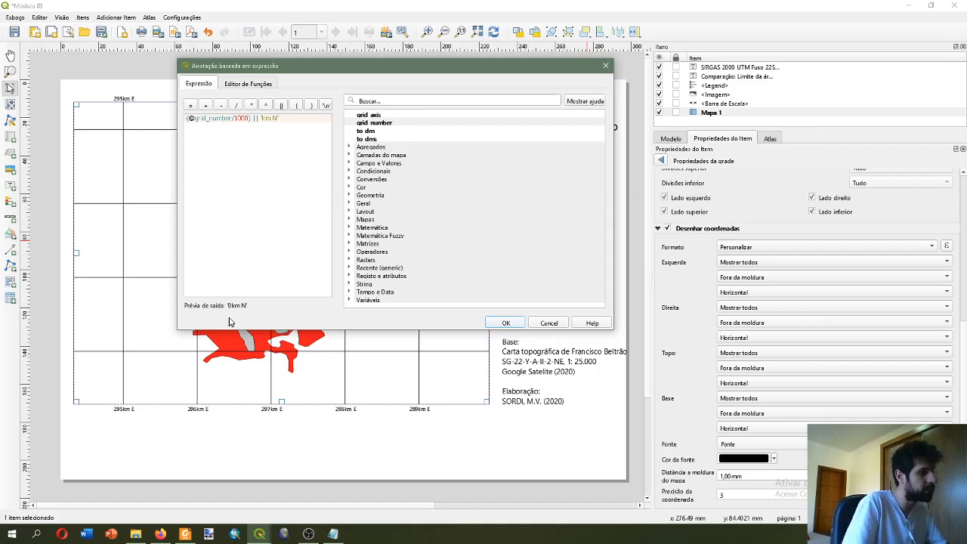
pyautogui.click(507, 324)
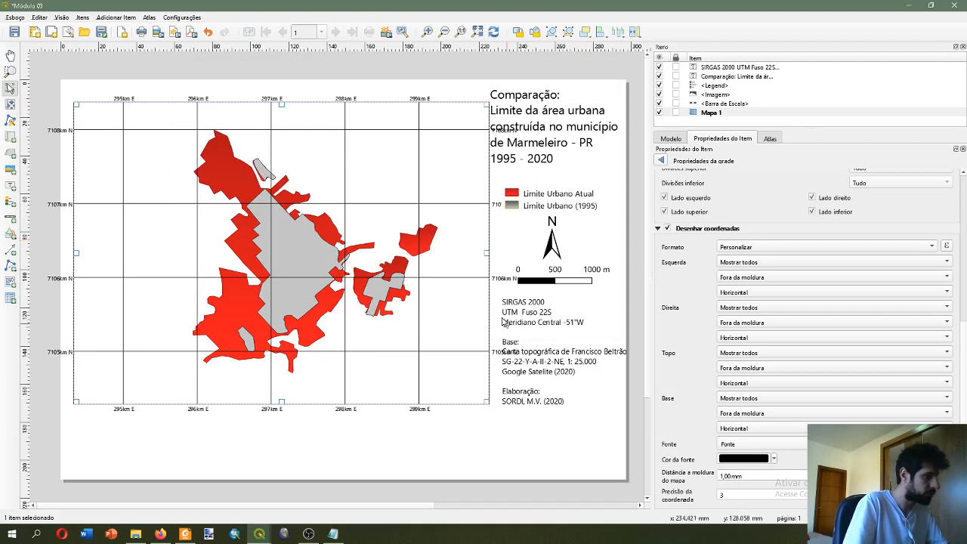
# Set Grade 3's left-side coordinates to Vertical ascendente, set its right-side coordinates to Desabilitado, and deselect the map
pyautogui.click(747, 262)
pyautogui.click(694, 273)
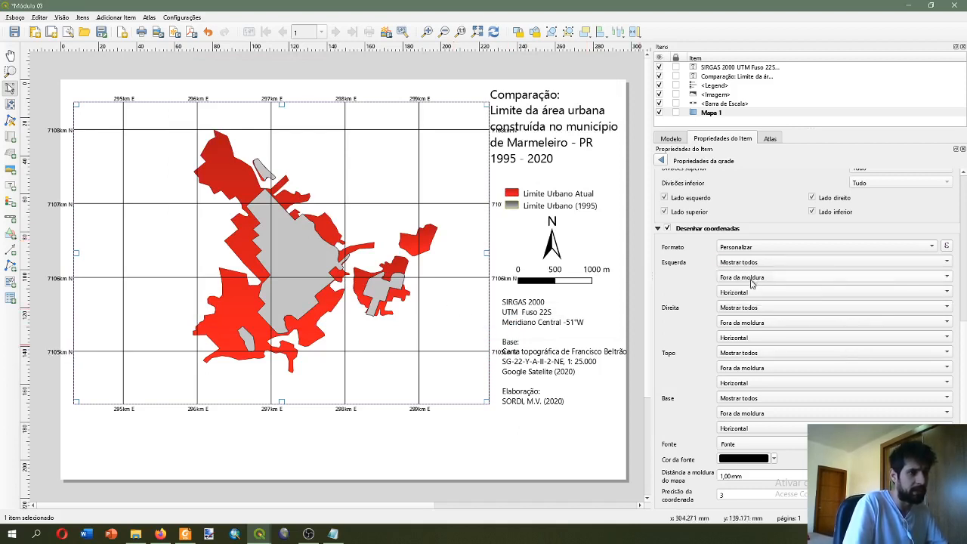
pyautogui.click(756, 292)
pyautogui.click(761, 306)
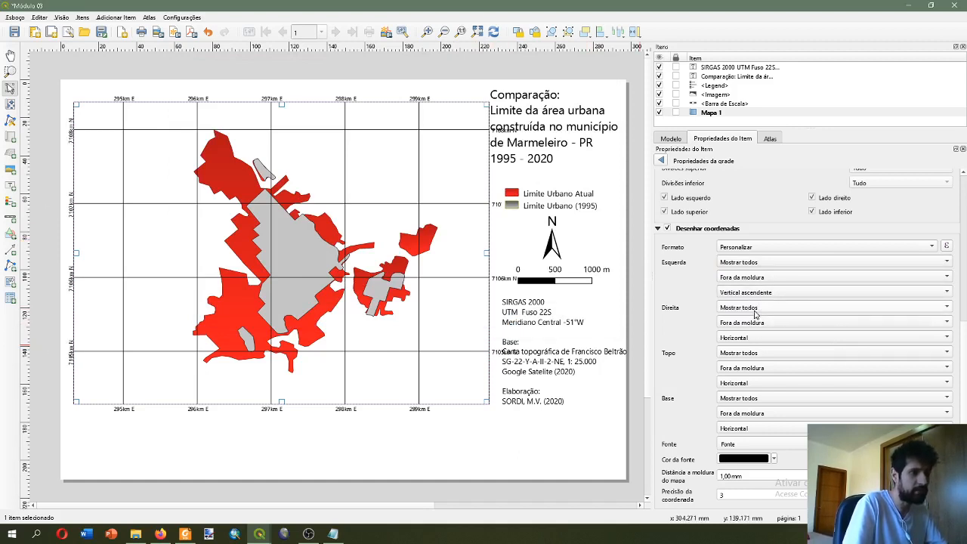
pyautogui.click(756, 342)
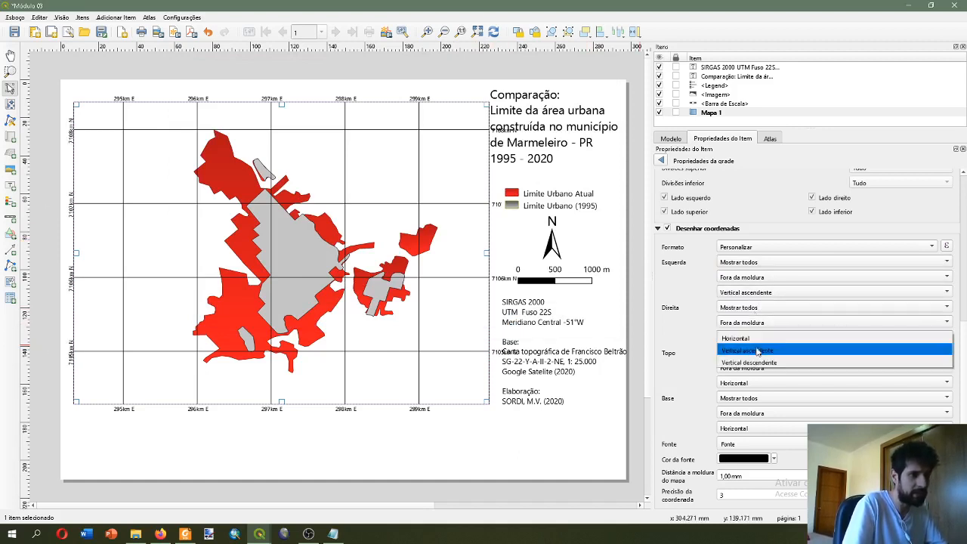
pyautogui.click(737, 310)
pyautogui.click(740, 343)
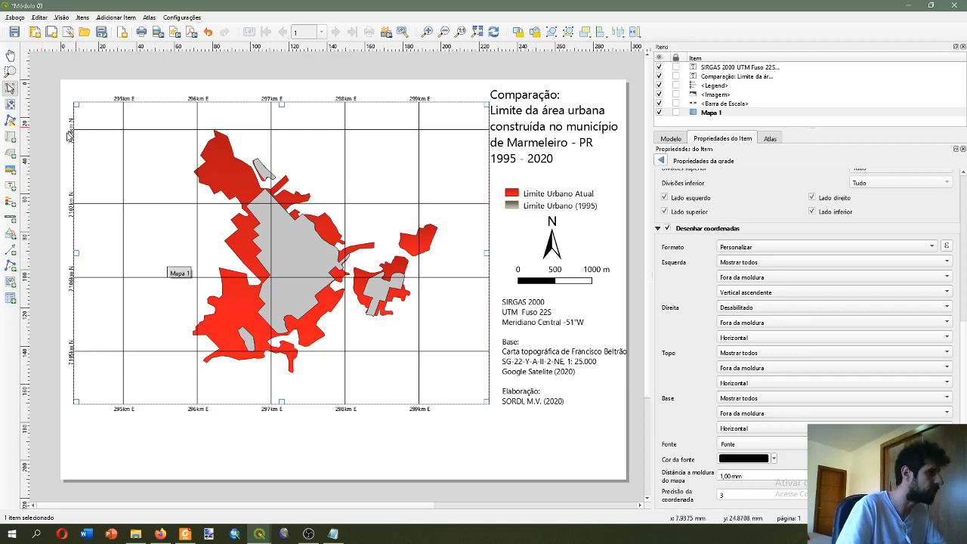
pyautogui.click(325, 406)
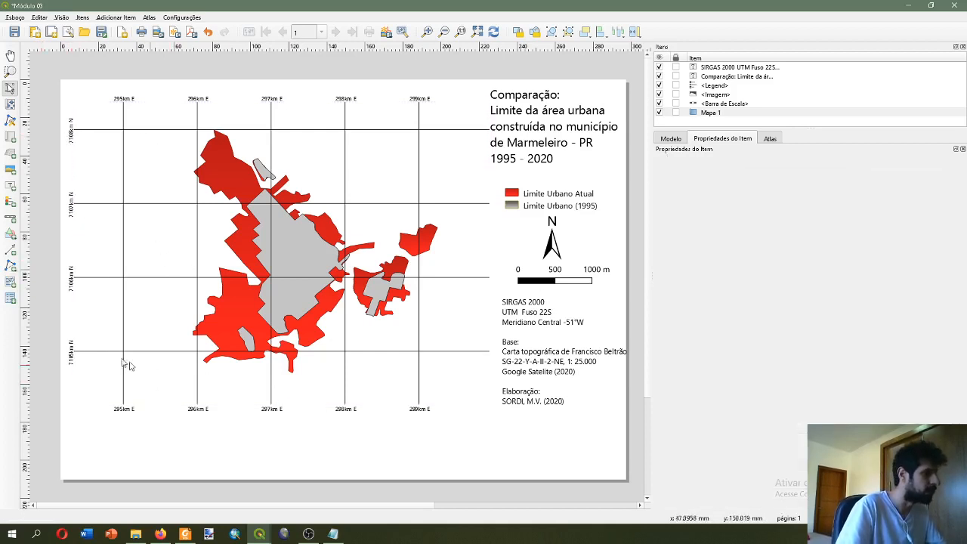
# Select the map again and open the properties of Grade 3 from its grid list
pyautogui.click(295, 250)
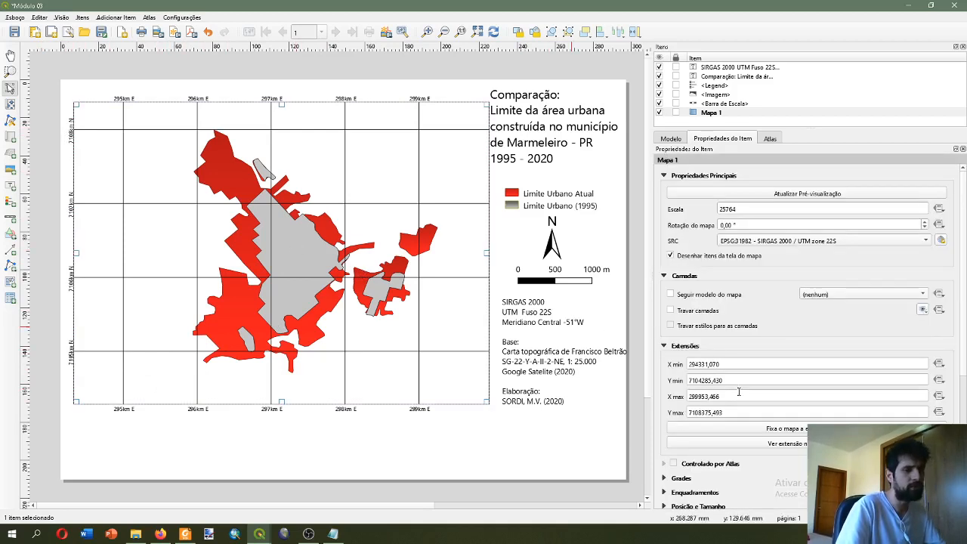
pyautogui.click(671, 481)
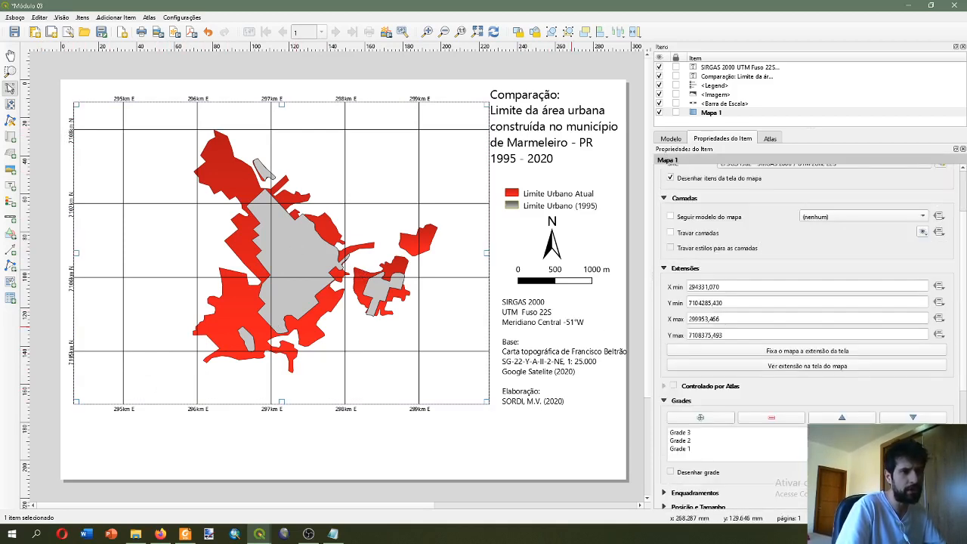
pyautogui.scroll(-5, 739, 301)
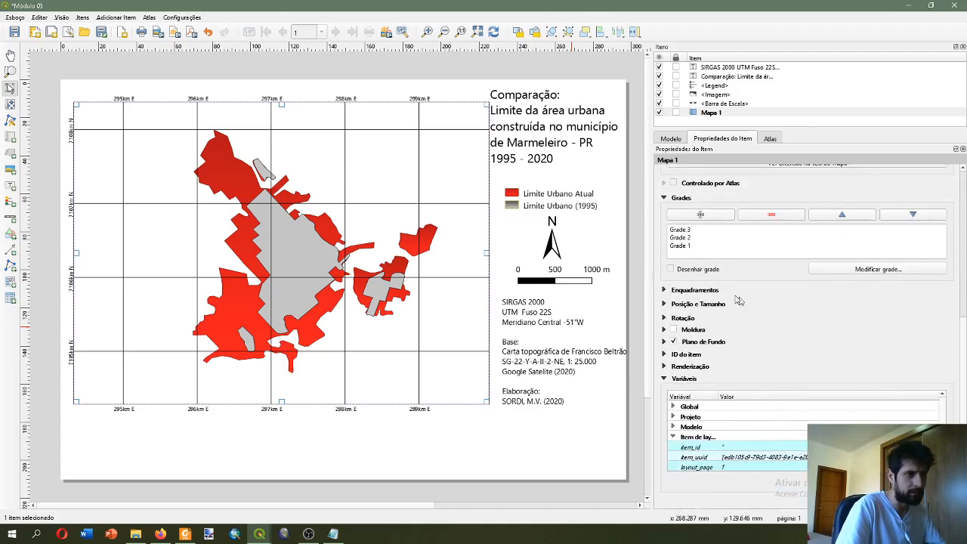
pyautogui.click(692, 231)
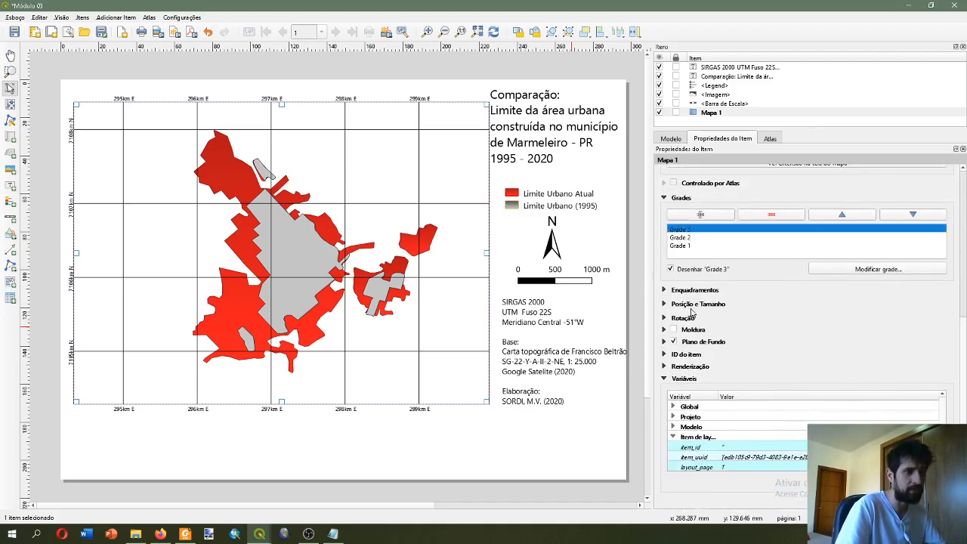
pyautogui.click(846, 270)
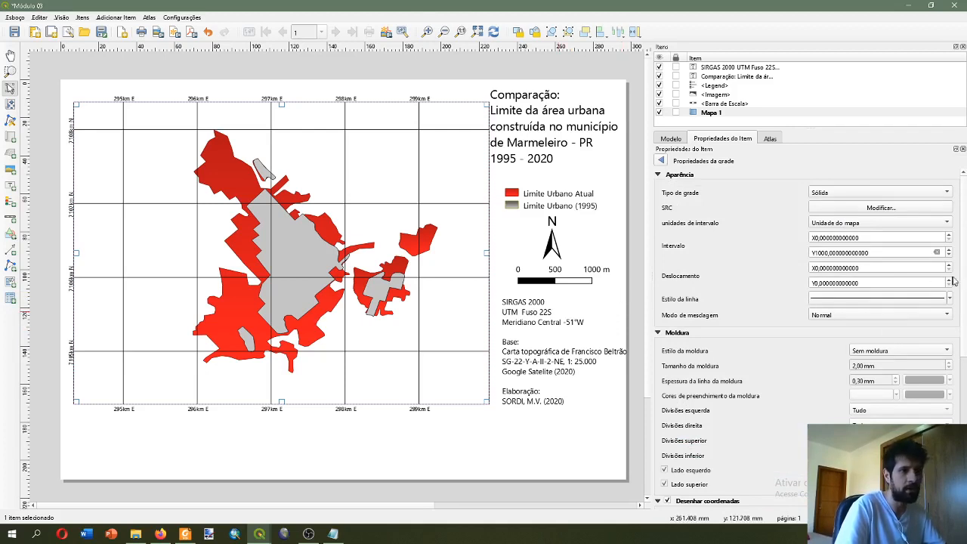
# Set the font size of Grade 3's coordinate labels to 12
pyautogui.scroll(-5, 959, 278)
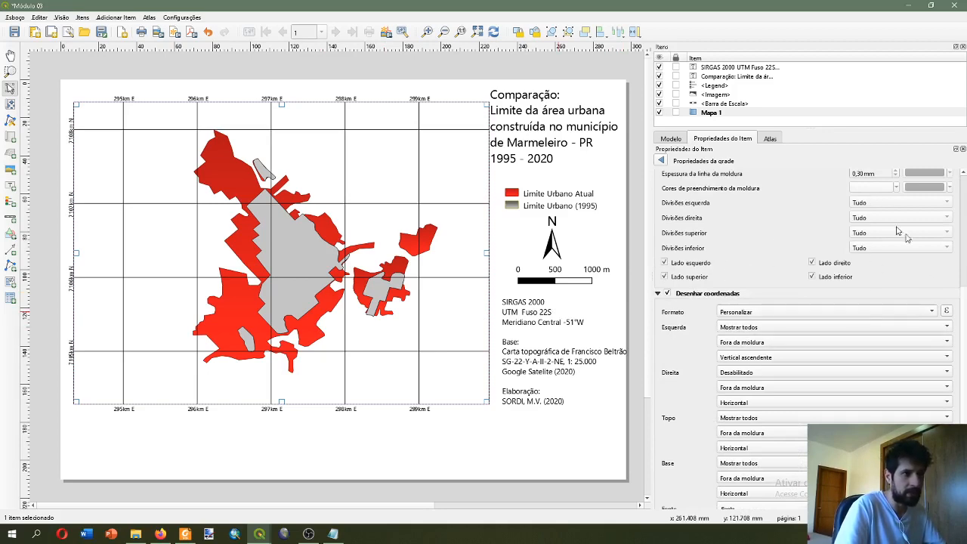
pyautogui.scroll(2, 963, 318)
pyautogui.scroll(6, 805, 317)
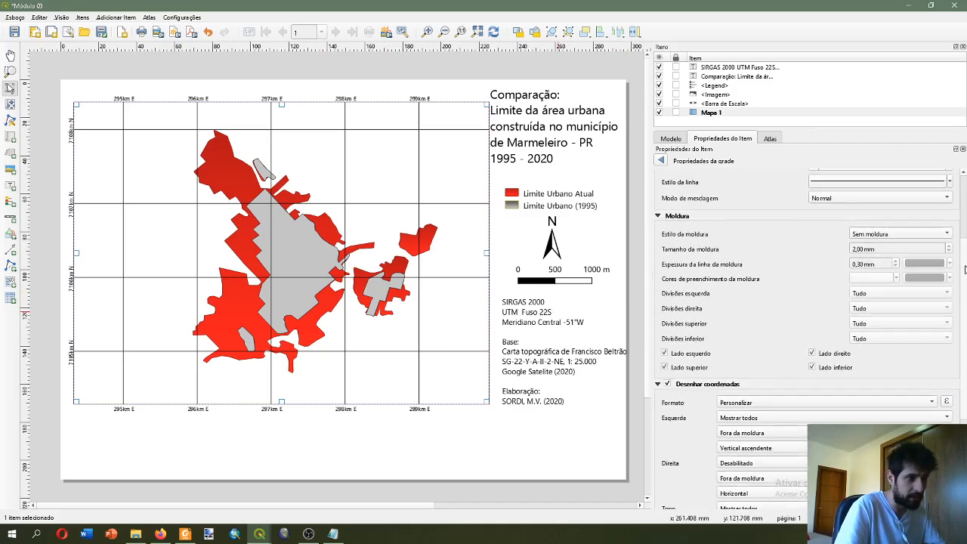
pyautogui.scroll(2, 805, 318)
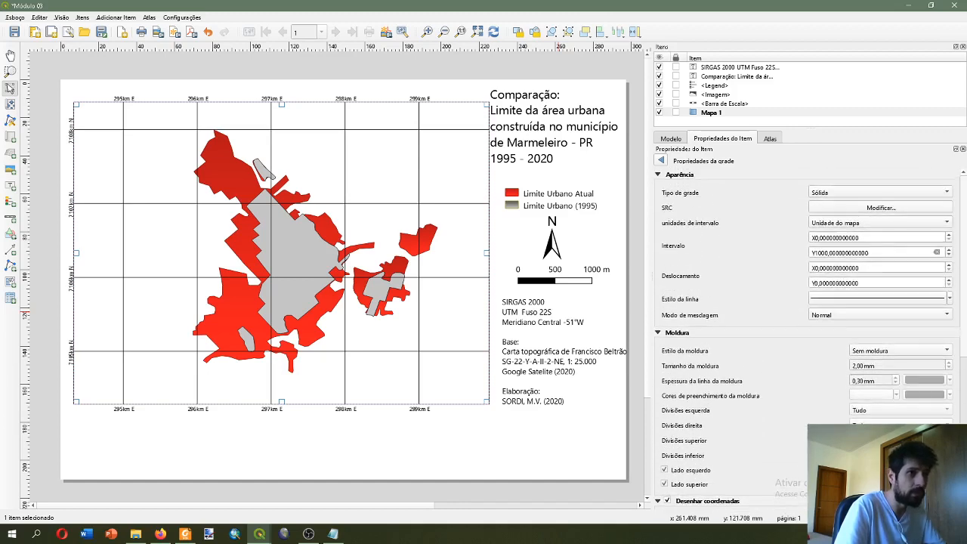
pyautogui.scroll(-12, 952, 389)
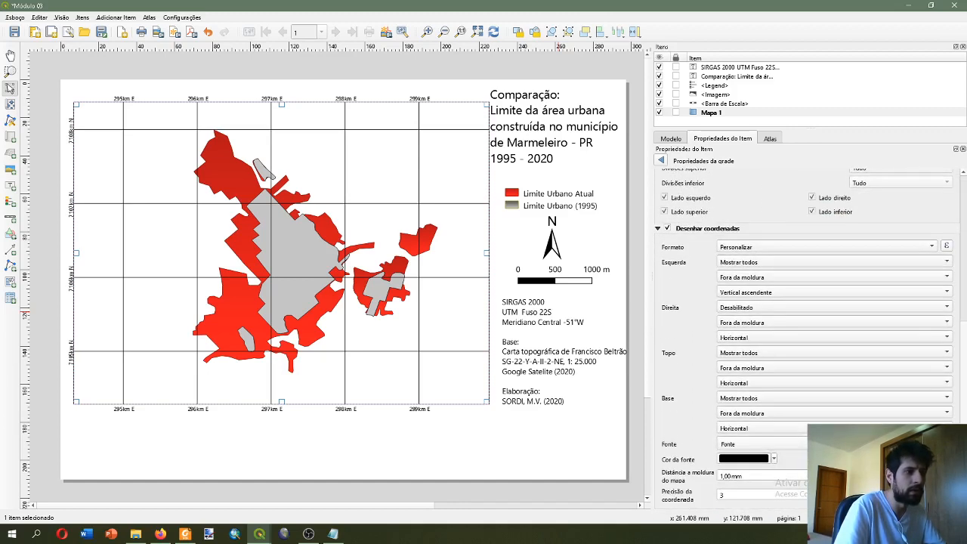
pyautogui.click(790, 445)
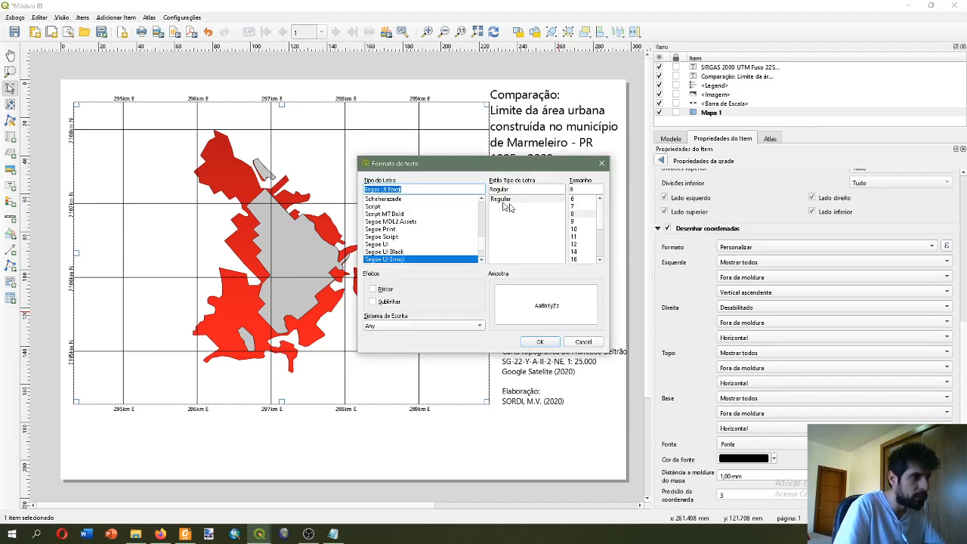
pyautogui.click(580, 245)
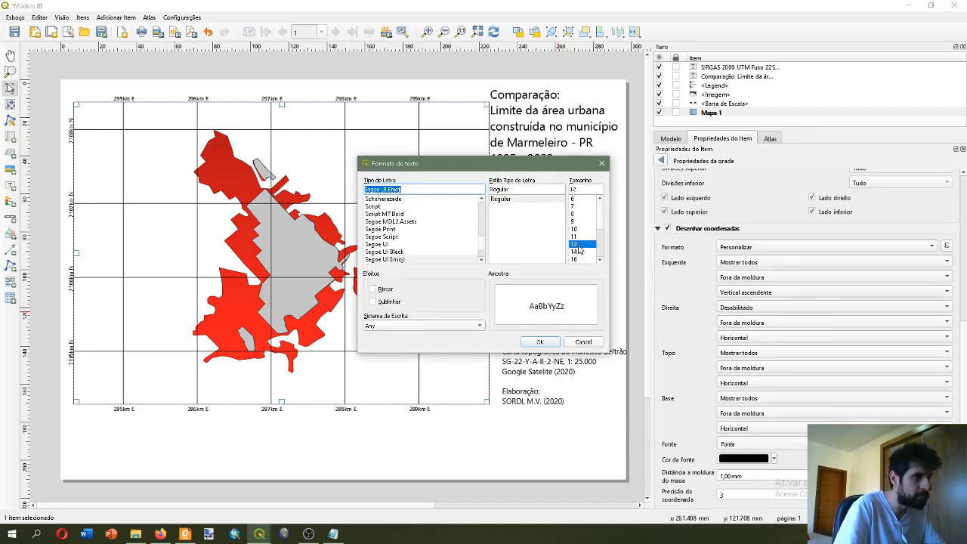
pyautogui.click(541, 344)
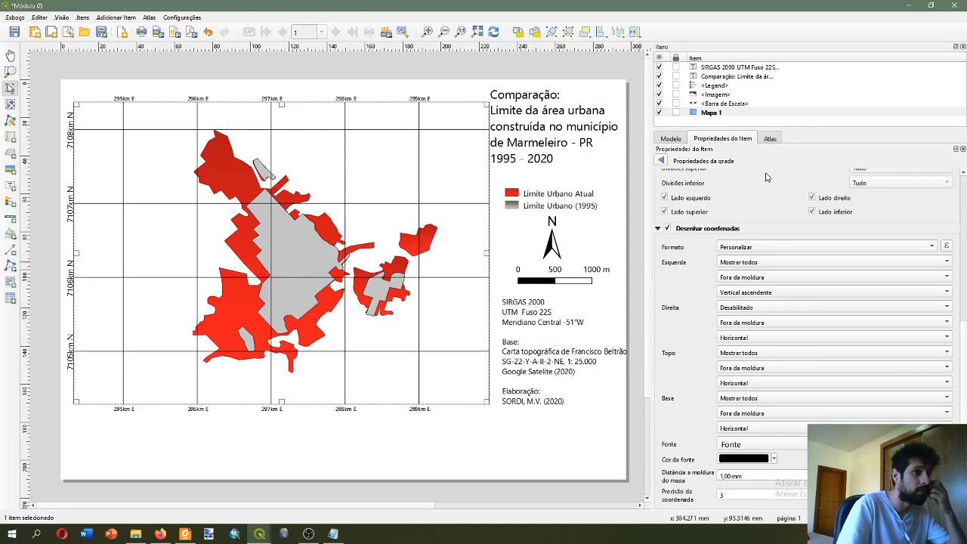
# Return to the map's grid list and open the properties of Grade 2
pyautogui.scroll(5, 755, 200)
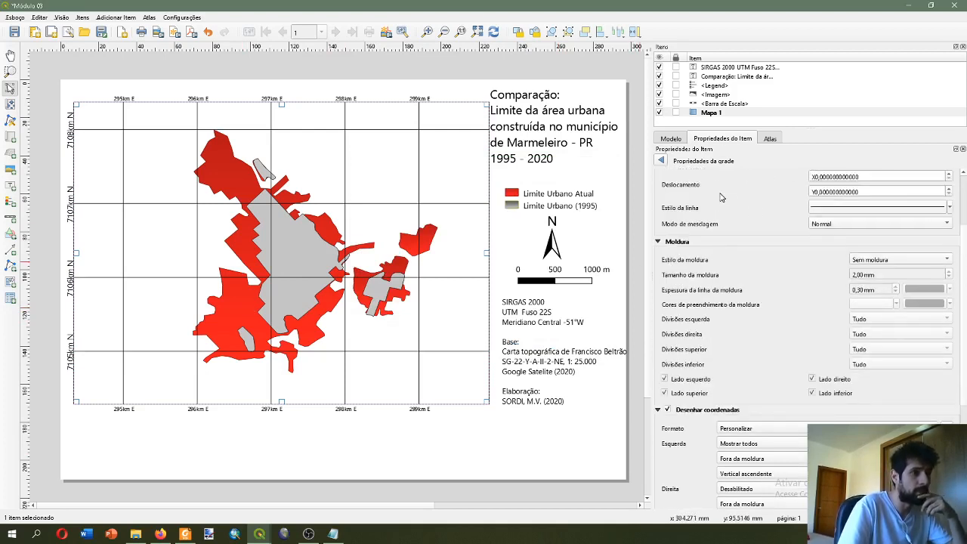
pyautogui.click(661, 160)
pyautogui.click(695, 232)
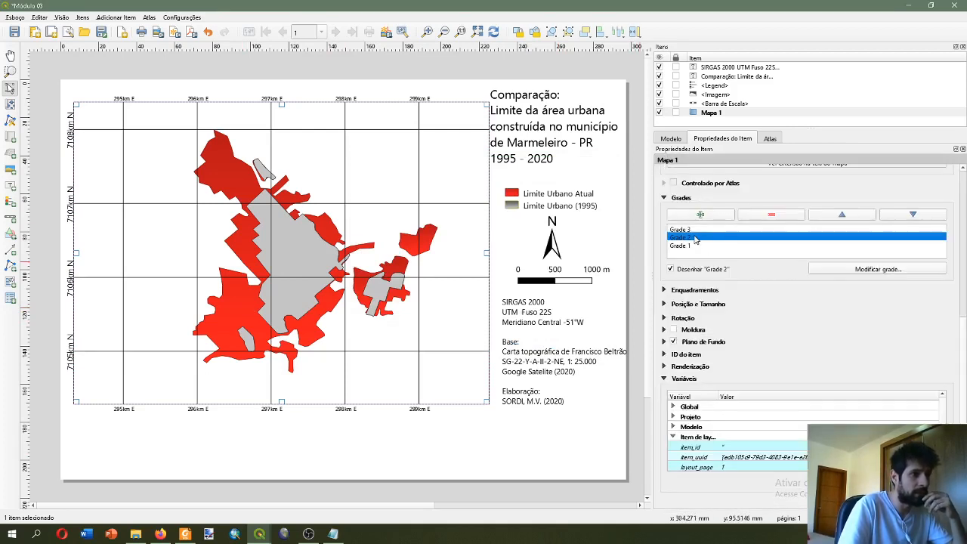
pyautogui.click(847, 270)
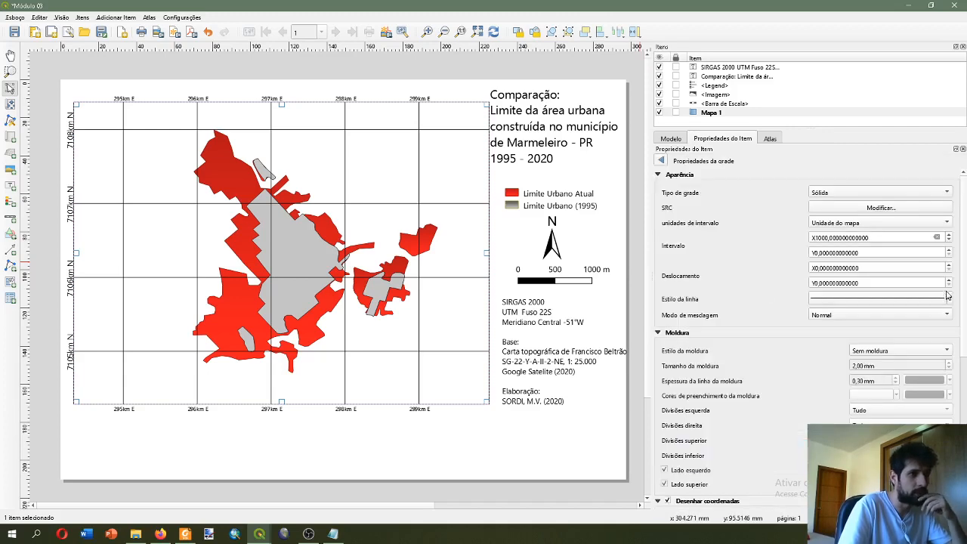
# Set the font size of Grade 2's coordinate labels to 12 and deselect the map
pyautogui.scroll(-5, 948, 296)
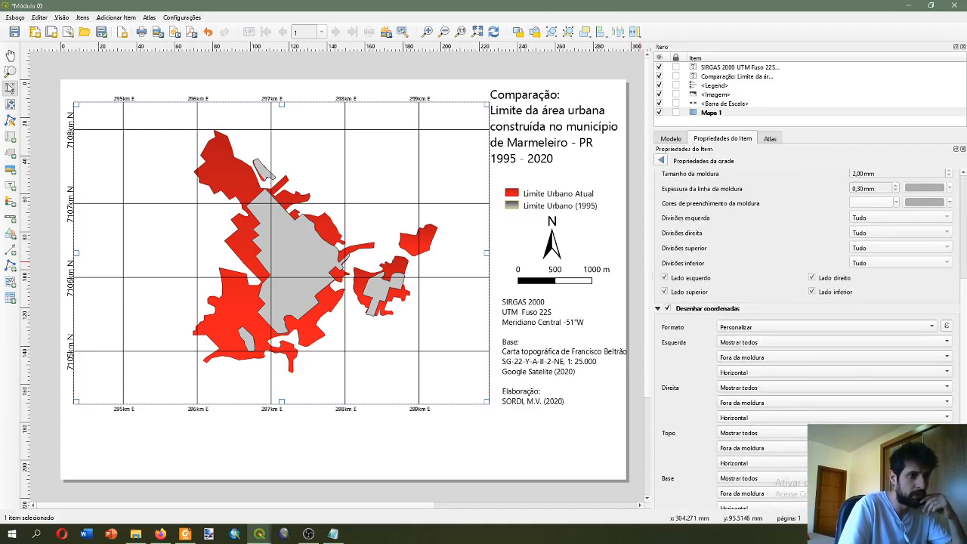
pyautogui.scroll(5, 877, 302)
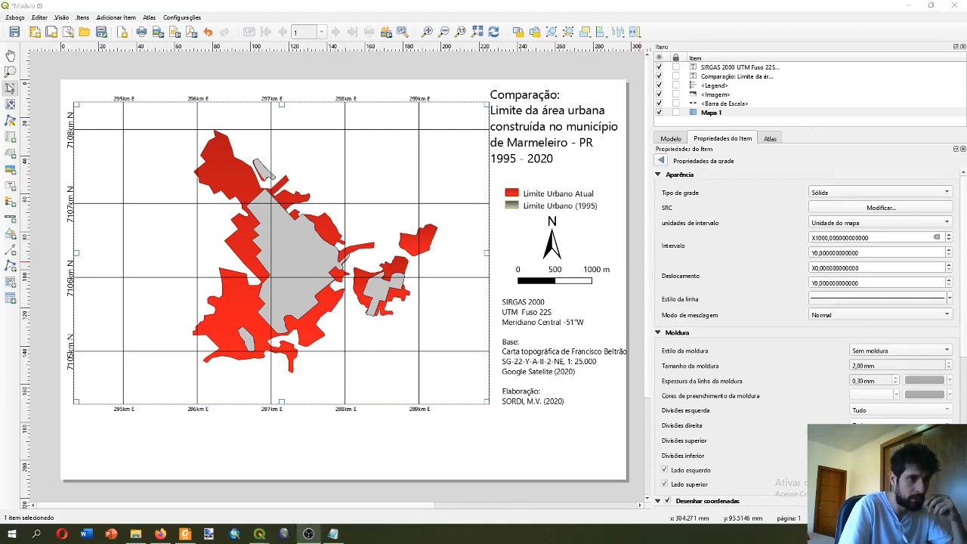
pyautogui.scroll(-5, 959, 310)
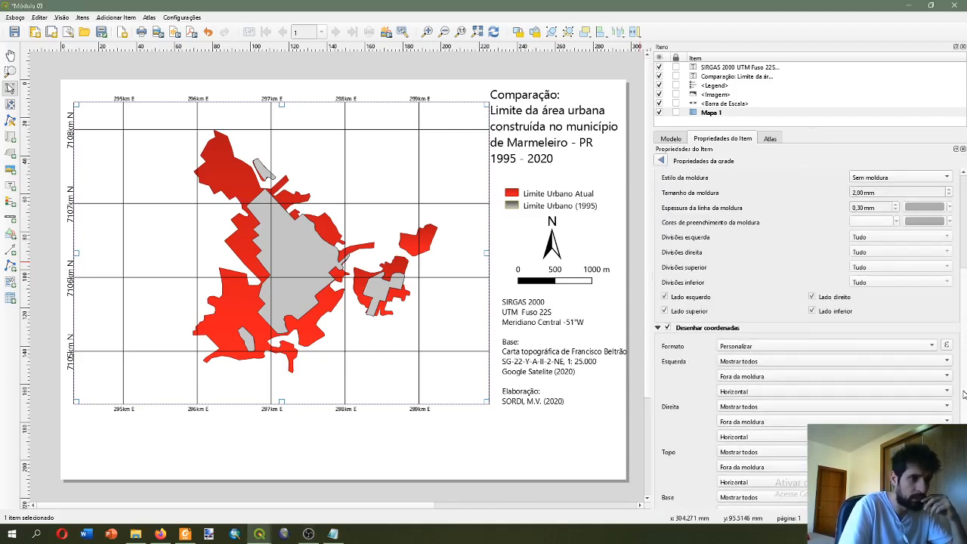
pyautogui.scroll(-3, 964, 394)
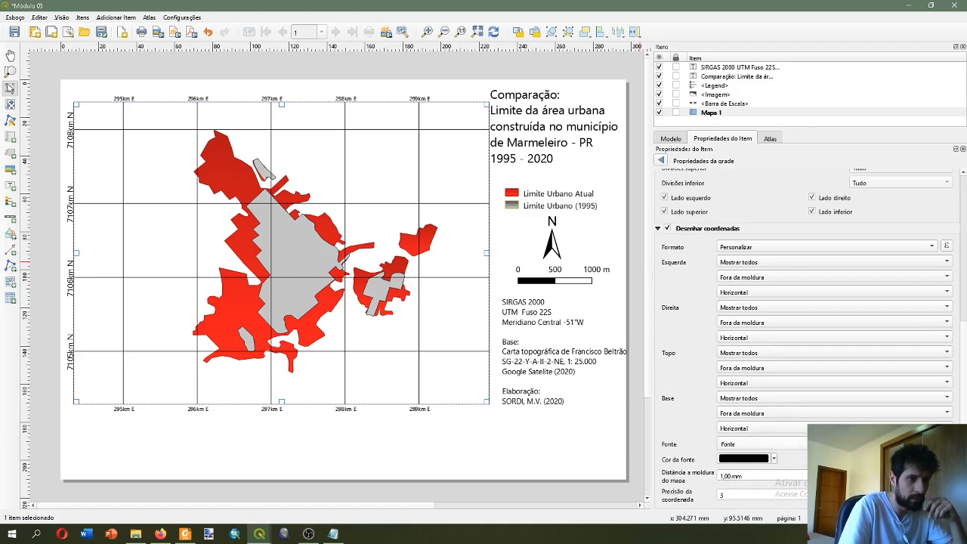
pyautogui.click(797, 444)
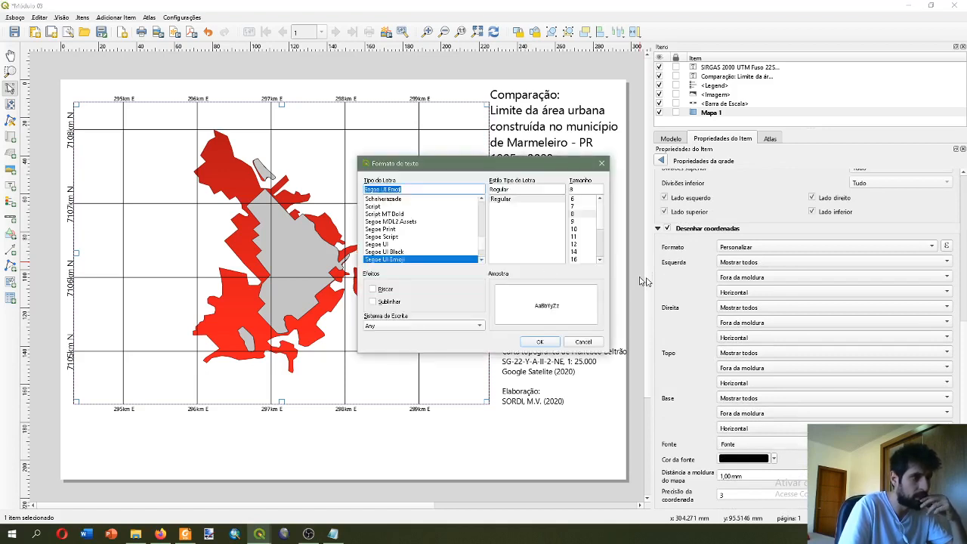
pyautogui.click(577, 245)
pyautogui.click(539, 342)
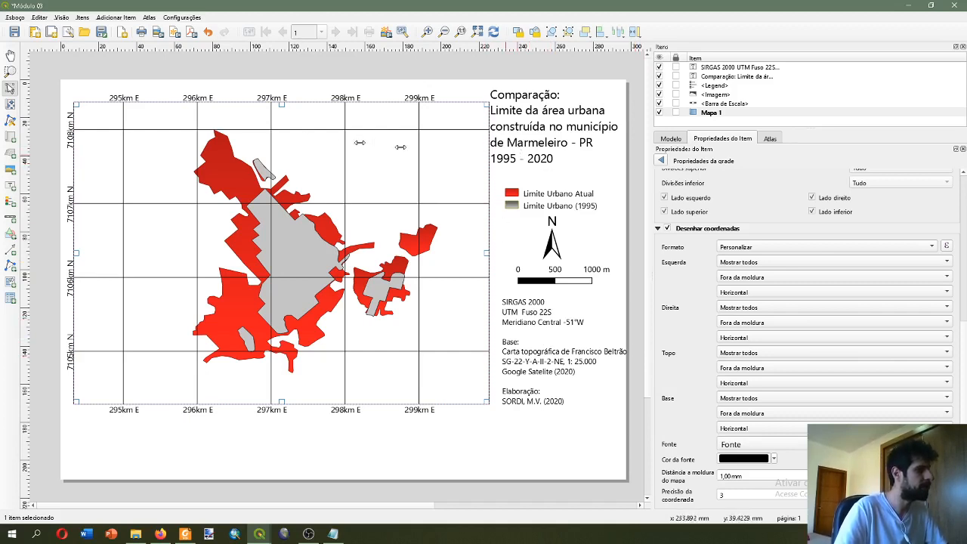
pyautogui.click(366, 78)
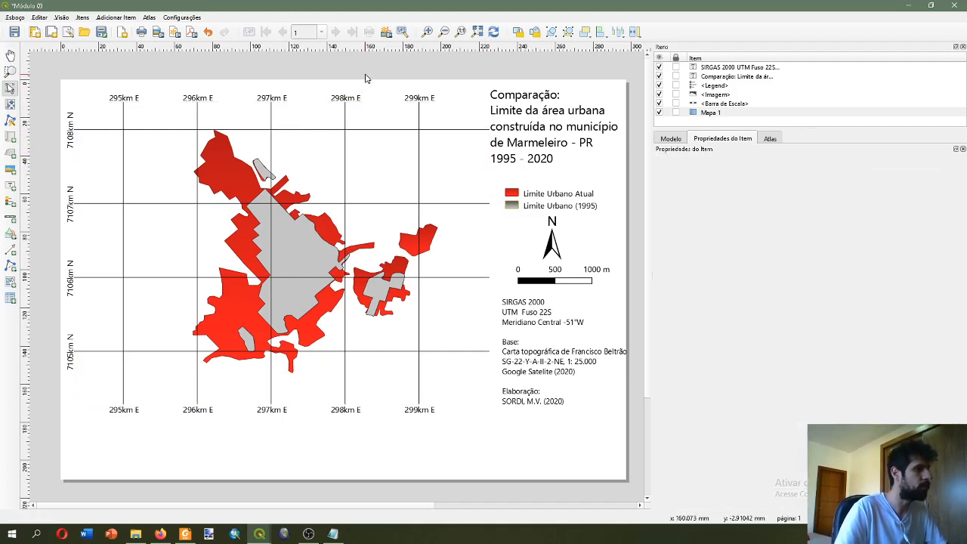